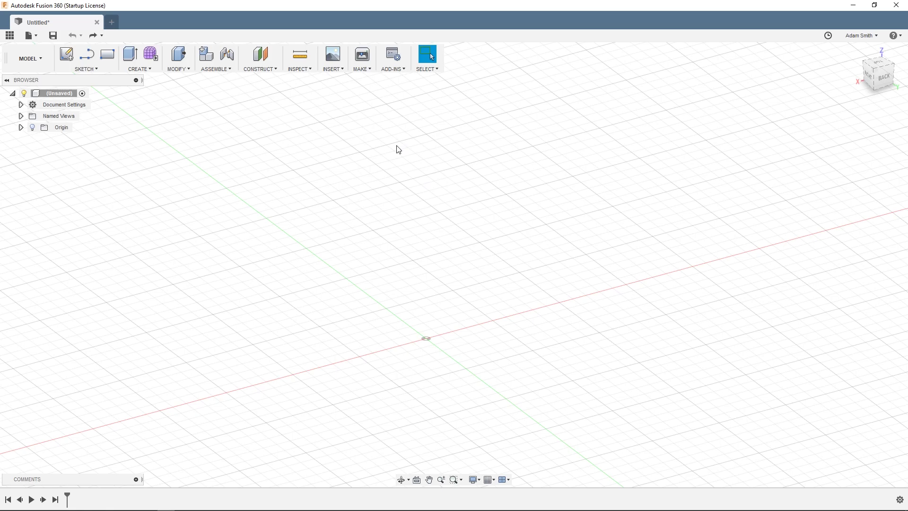
Step: Insert cat2.stl from Downloads as a mesh body with Millimeter units
left_click(333, 70)
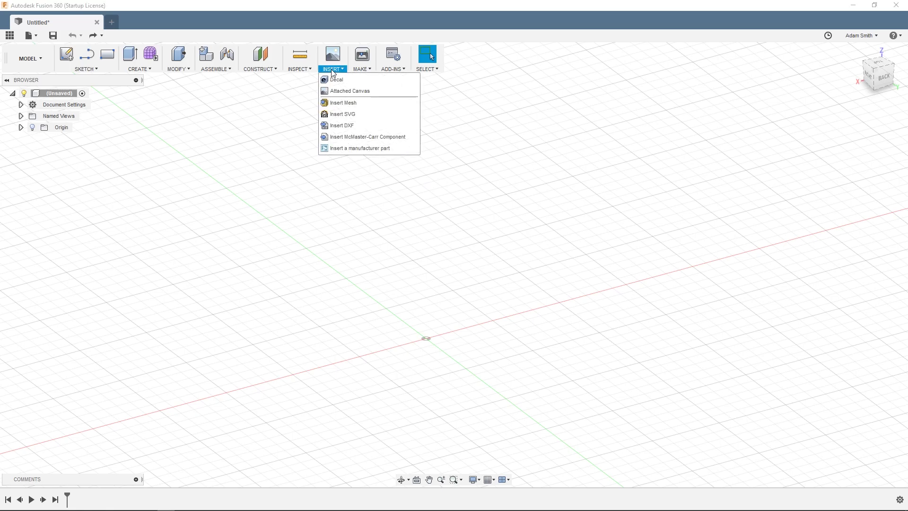
left_click(339, 103)
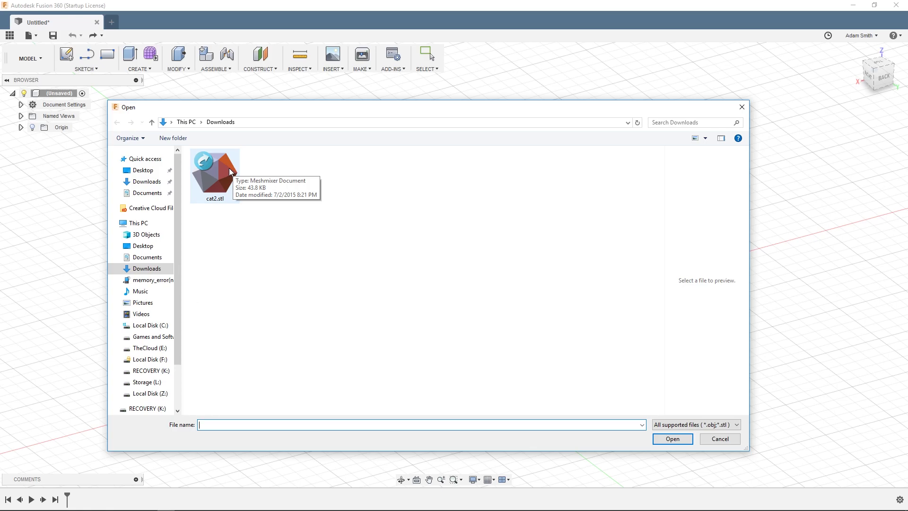
double_click(229, 169)
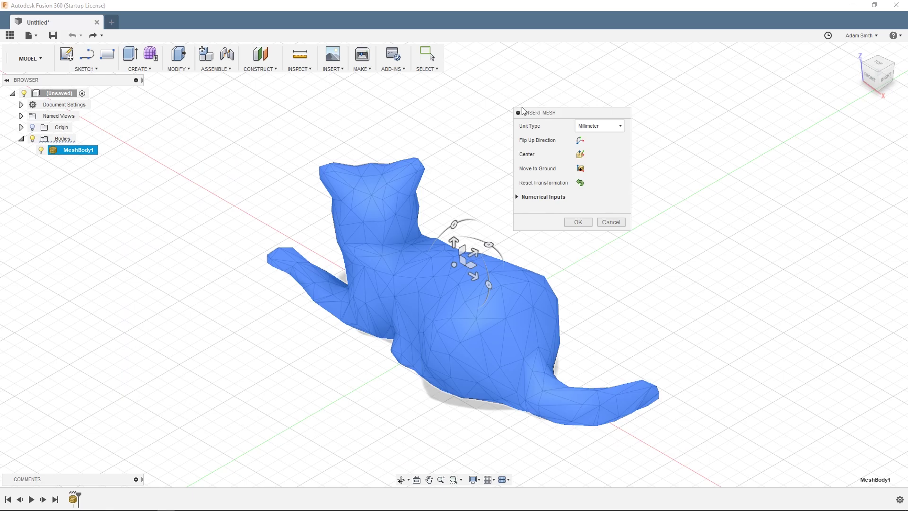
left_click_drag(530, 117, 524, 126)
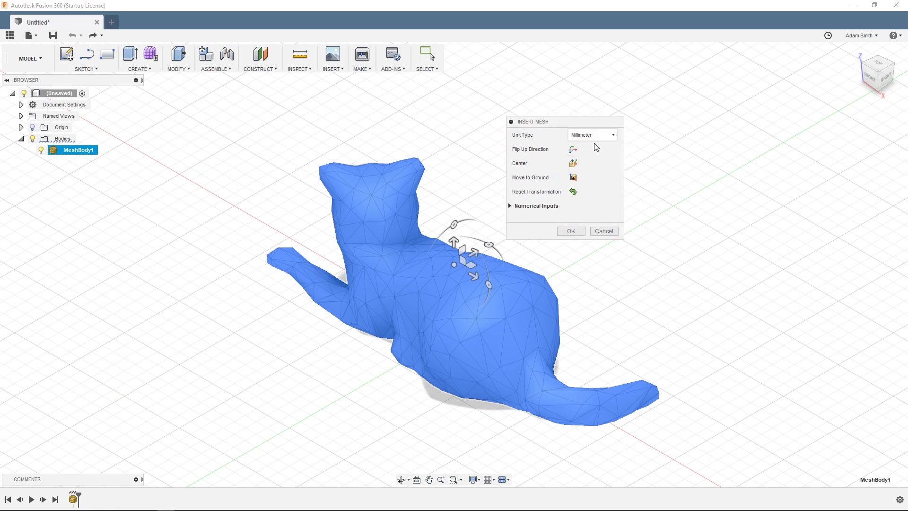
left_click(565, 230)
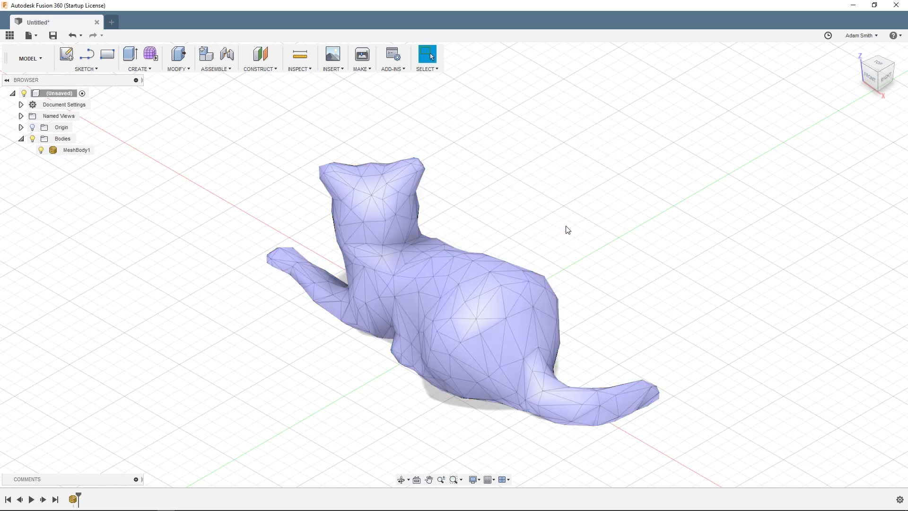
Step: Orbit and pan around the imported cat mesh to inspect it
middle_click_drag(617, 205, 511, 216, "shift")
middle_click_drag(519, 299, 479, 292)
middle_click_drag(438, 186, 439, 238, "shift")
left_click(440, 254)
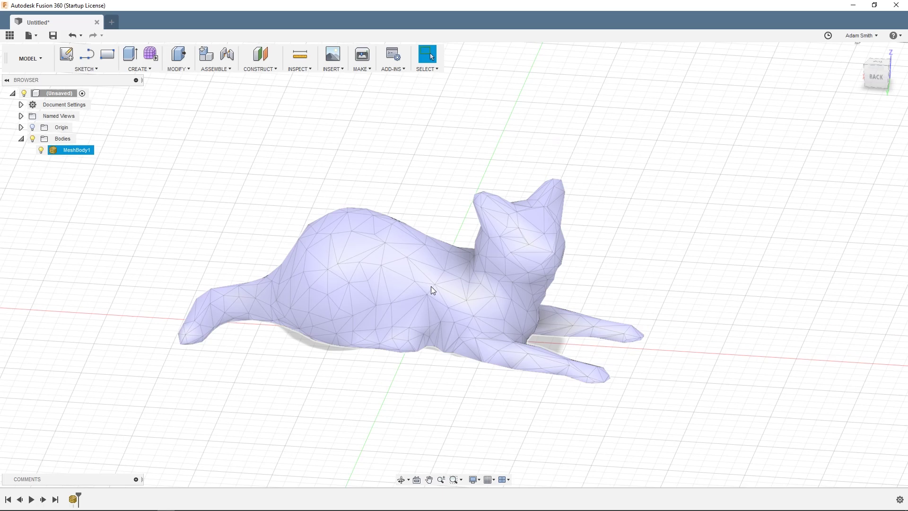
key("Escape")
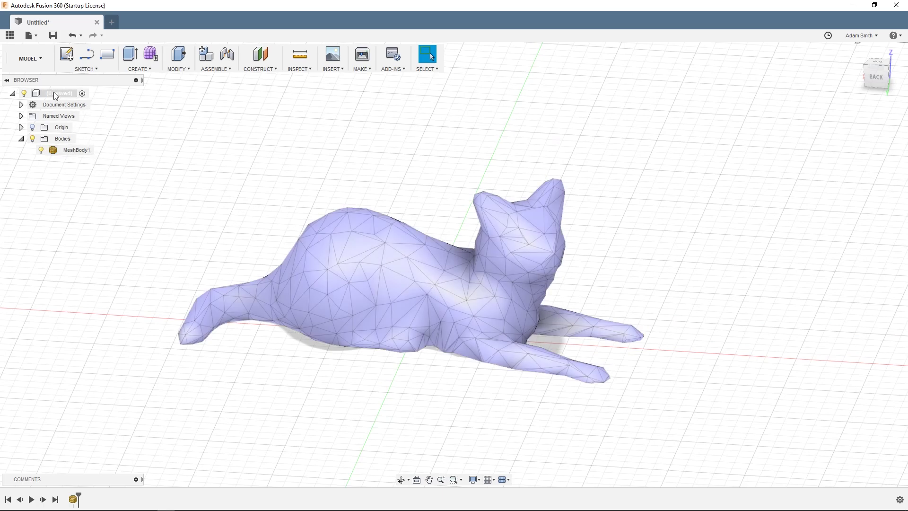
Step: Set the root design to Do not capture Design History and confirm removing the timeline
right_click(47, 93)
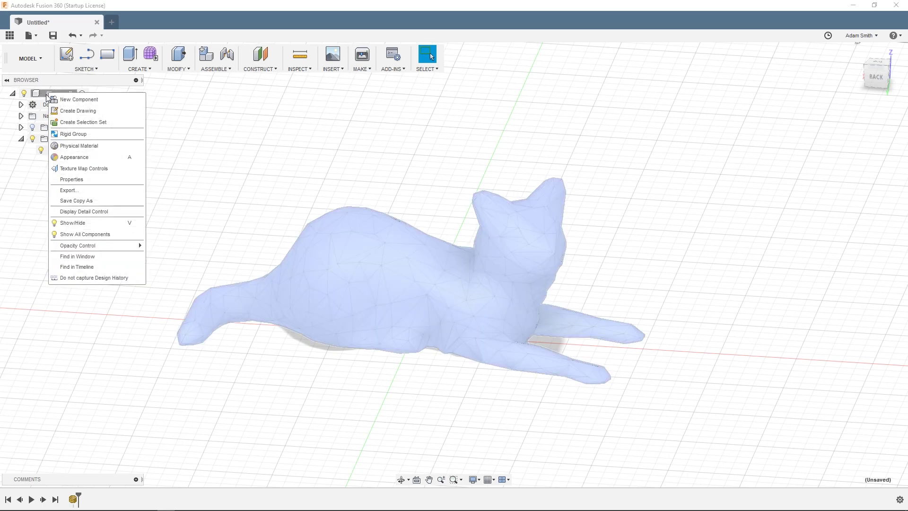
left_click(79, 278)
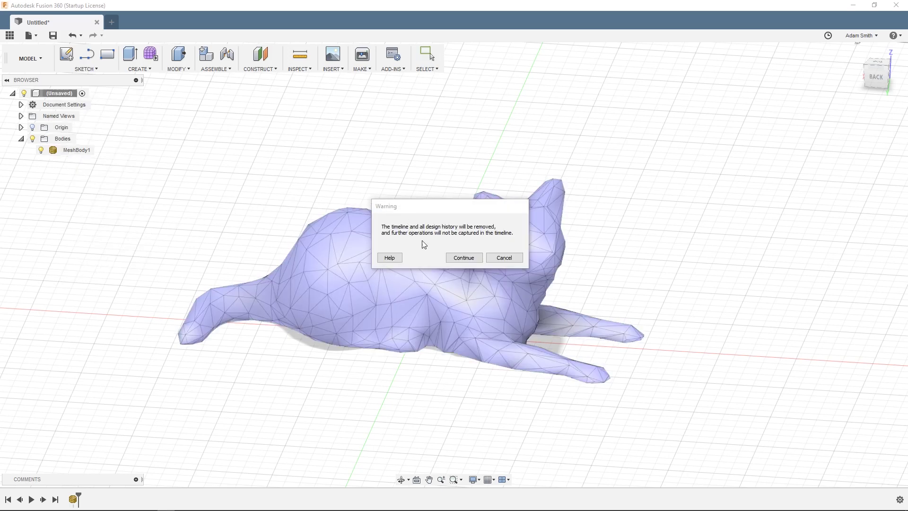
left_click(463, 258)
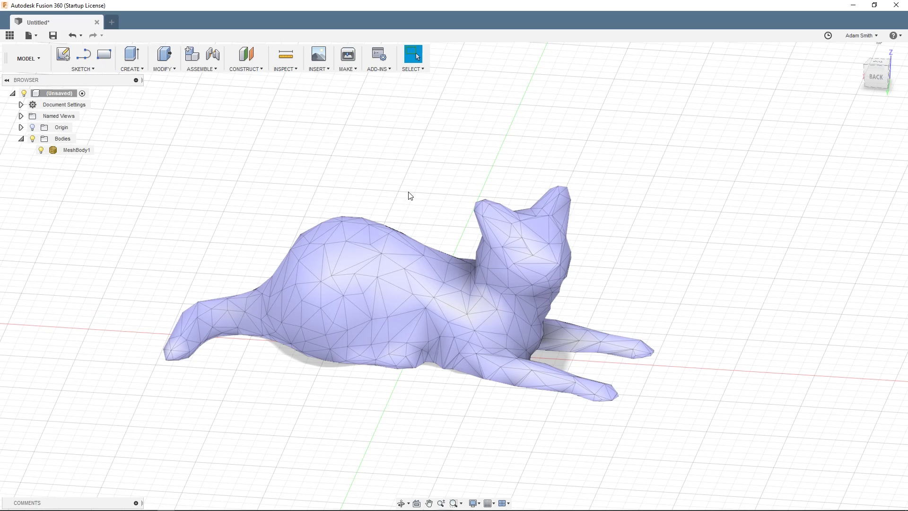
middle_click_drag(409, 189, 412, 182)
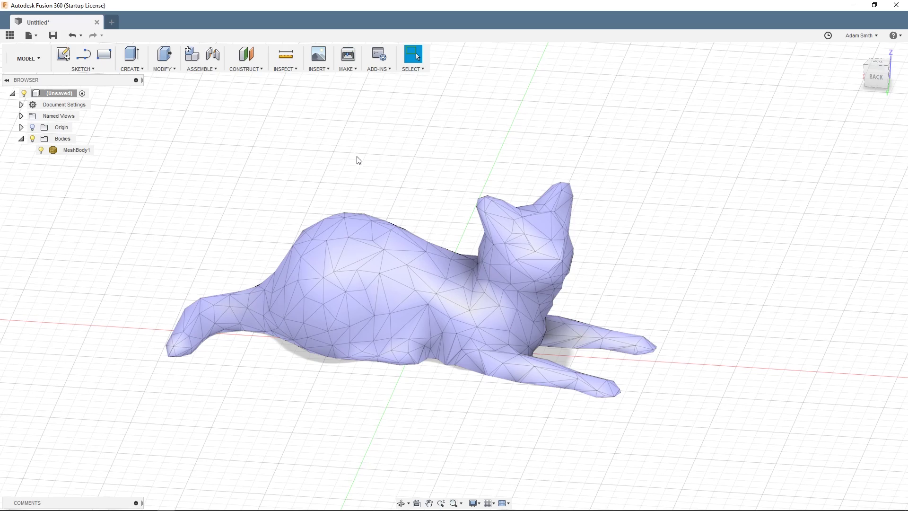
Step: Convert MeshBody1 to a solid with Mesh to BRep as a New Body
right_click(76, 152)
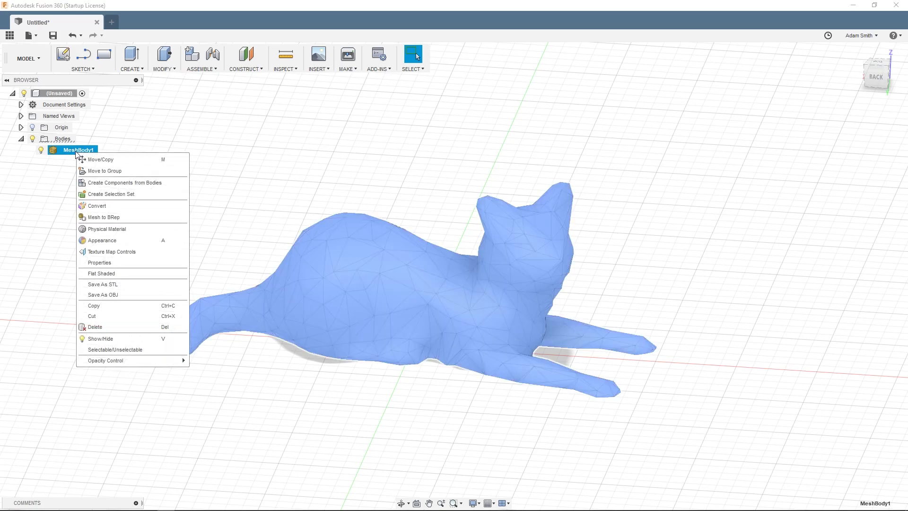
left_click(114, 219)
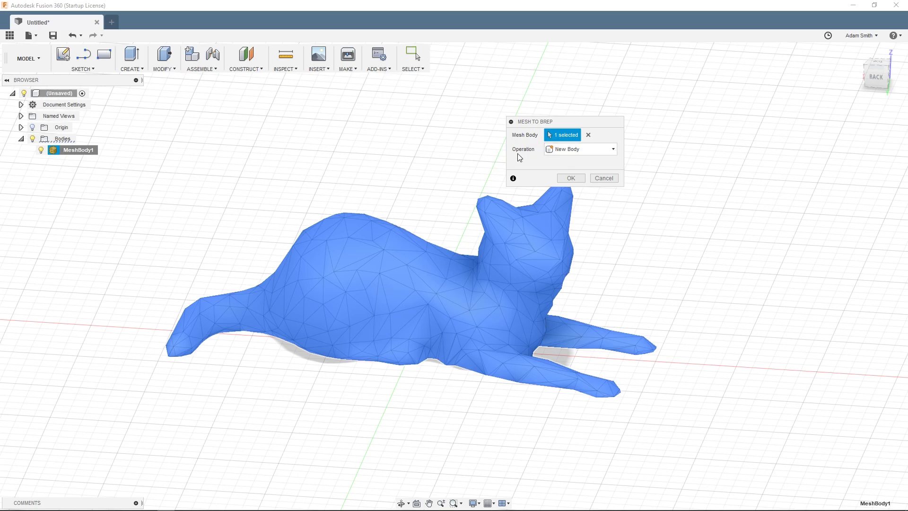
left_click(563, 178)
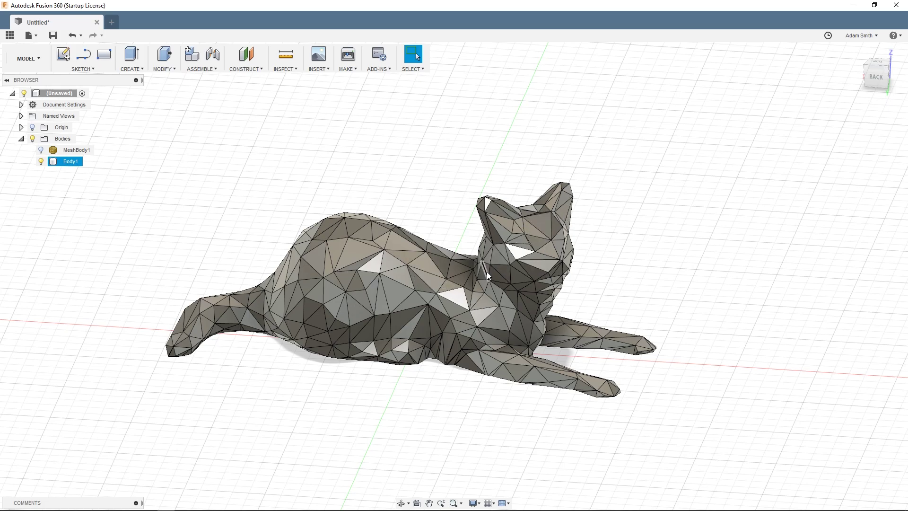
Step: Delete the original MeshBody1, keeping the solid Body1
left_click(123, 183)
right_click(70, 152)
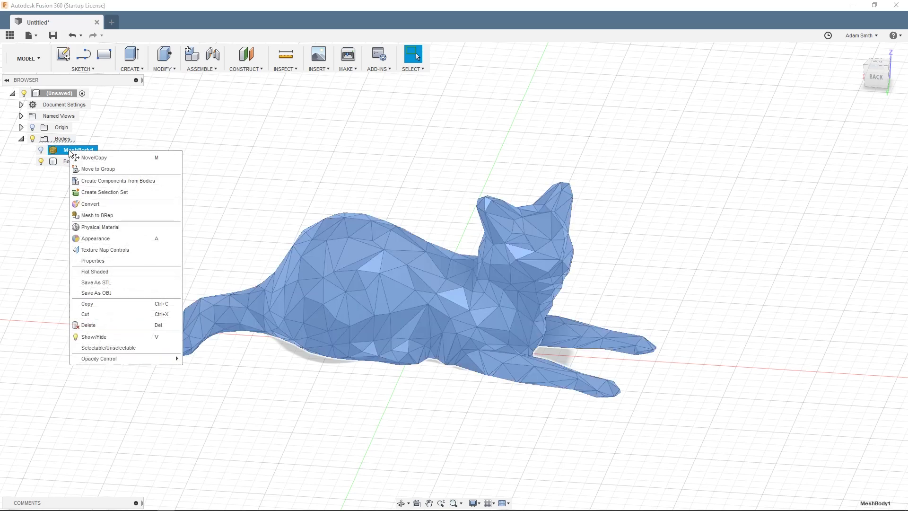
left_click(89, 325)
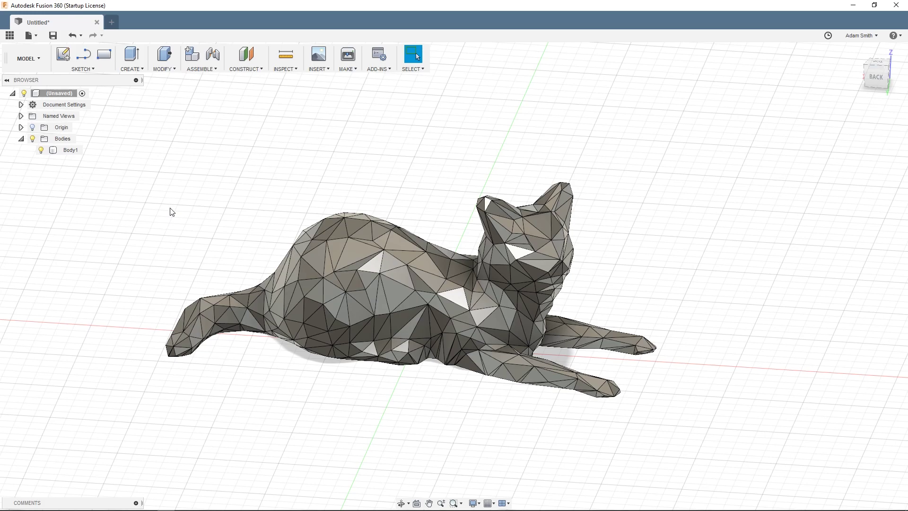
Step: Orbit under the cat and delete a sliver facet on its flat bottom
scroll(452, 193, "up", 3)
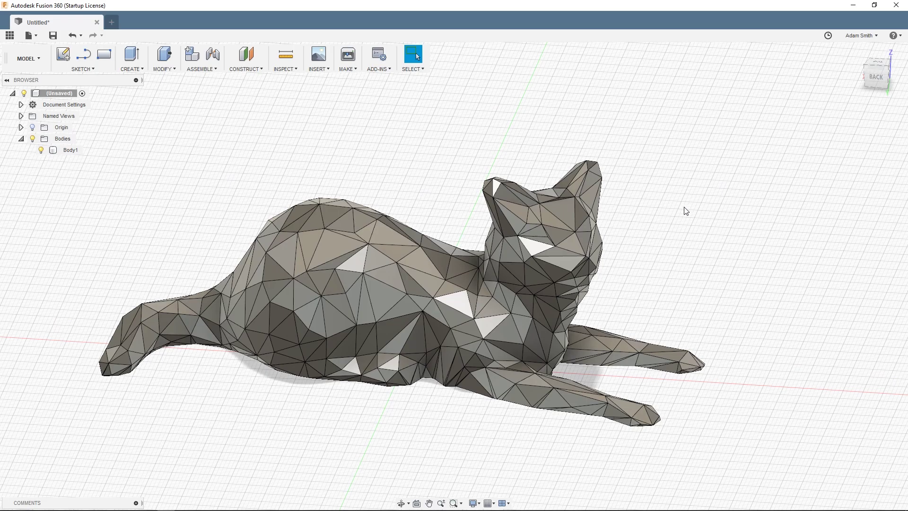
middle_click_drag(684, 211, 706, 197, "shift")
middle_click_drag(722, 270, 673, 189, "shift")
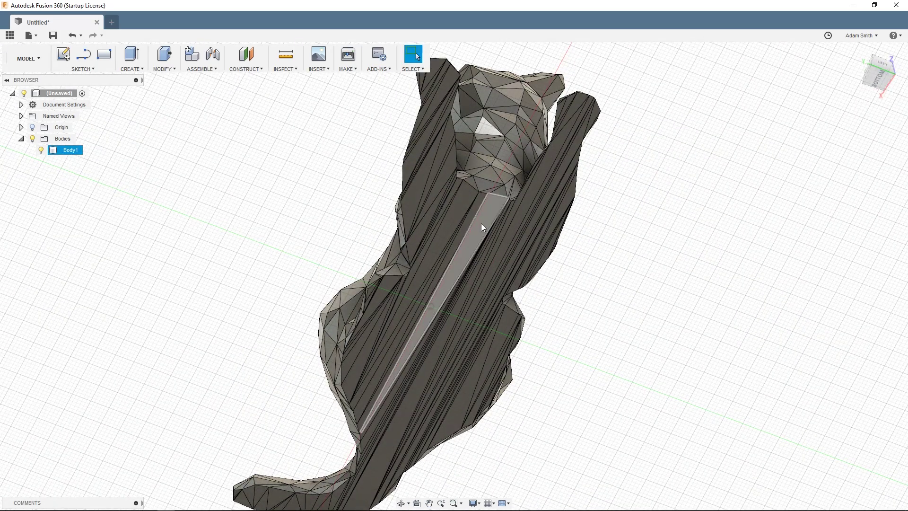
scroll(482, 224, "up", 2)
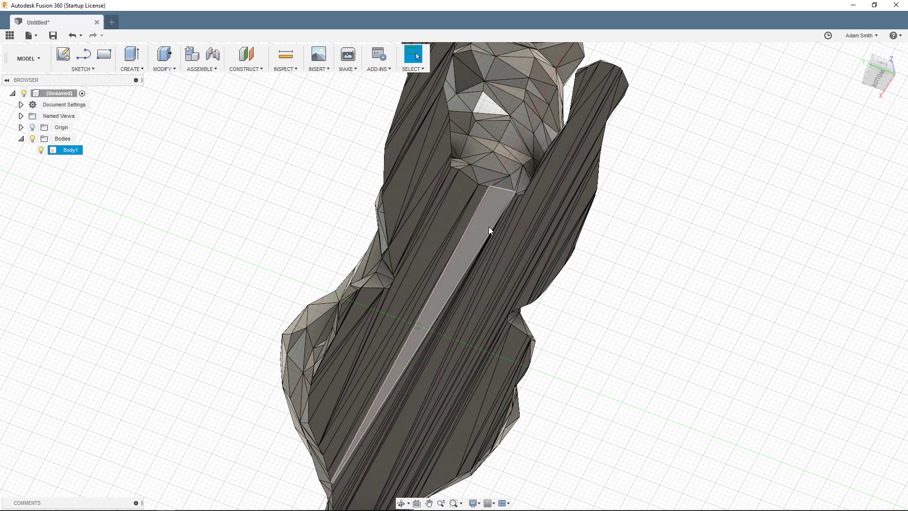
middle_click_drag(732, 178, 609, 279, "shift")
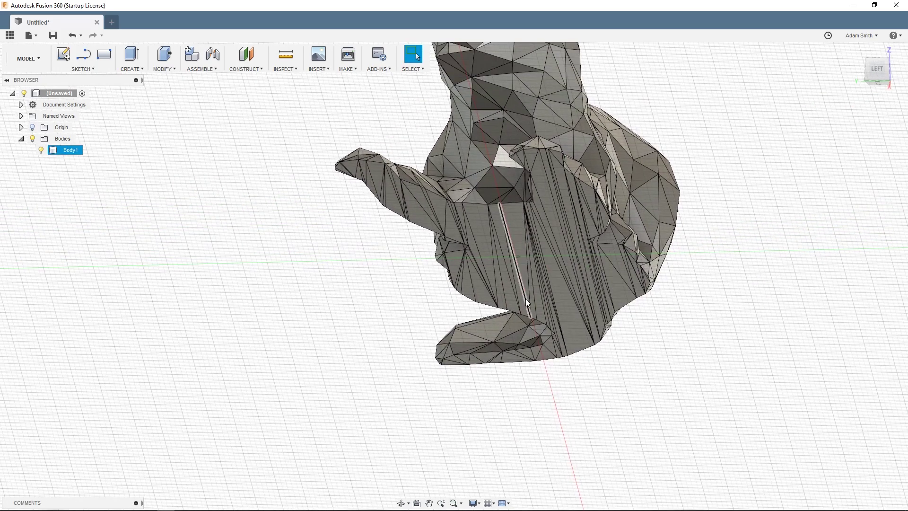
left_click(522, 237)
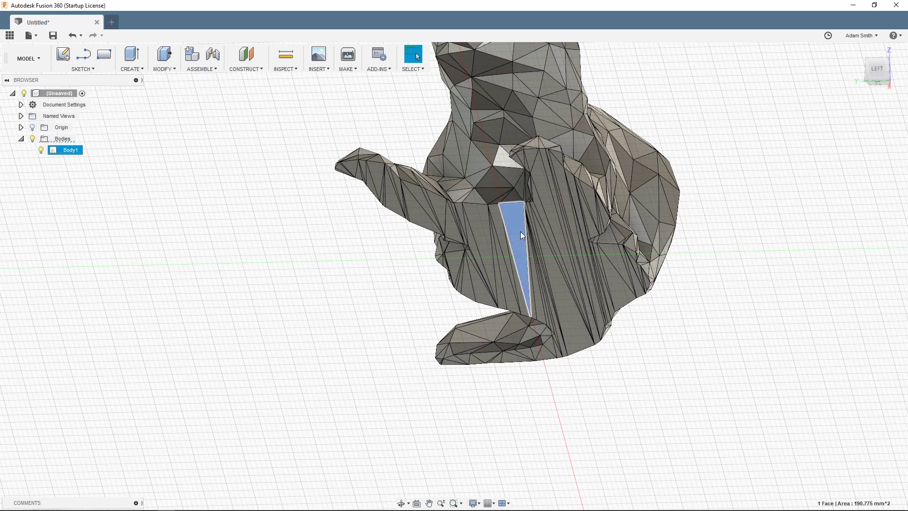
key("Delete")
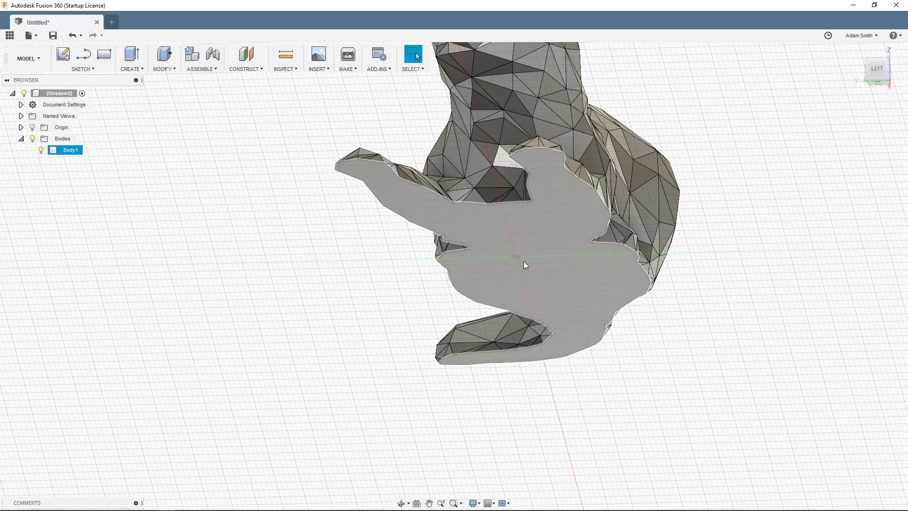
Step: Check the bottom is now one large flat face, then return to an overall view
left_click(525, 265)
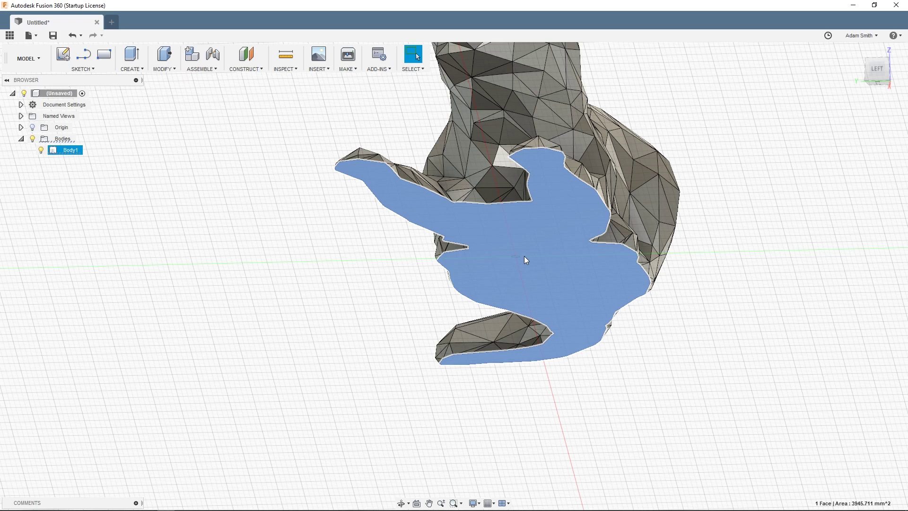
left_click(798, 297)
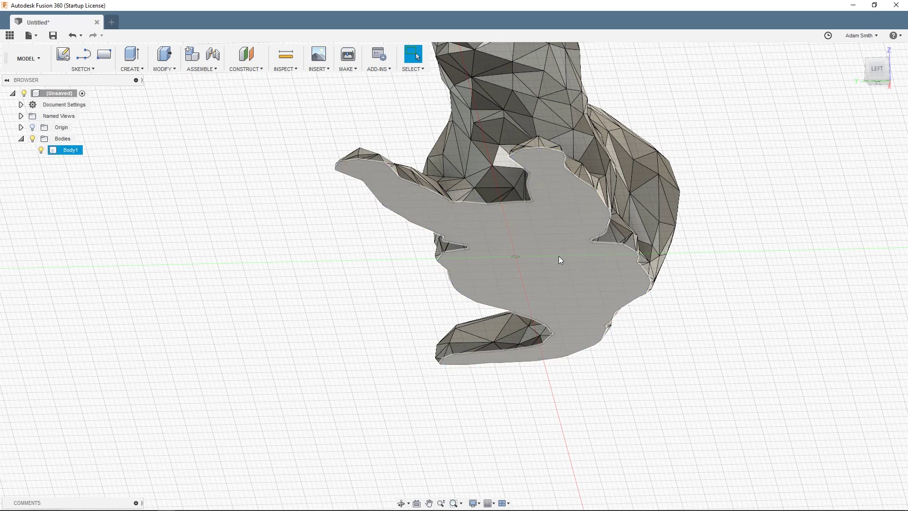
left_click(559, 254)
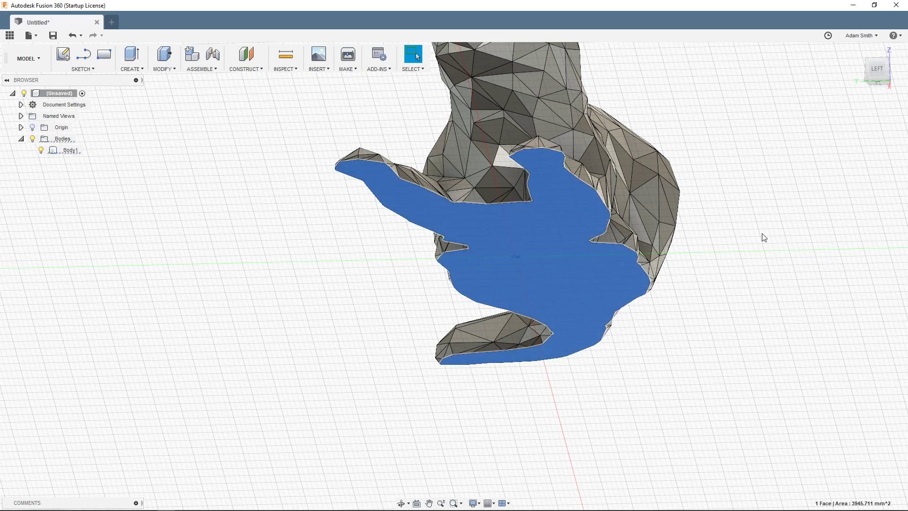
key("F4")
left_click_drag(744, 242, 734, 245)
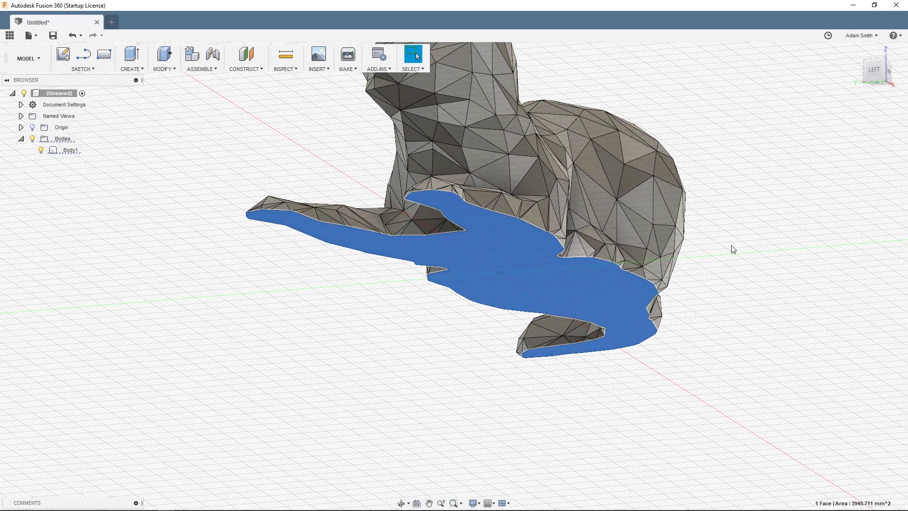
left_click(768, 301)
middle_click_drag(819, 278, 772, 245, "shift")
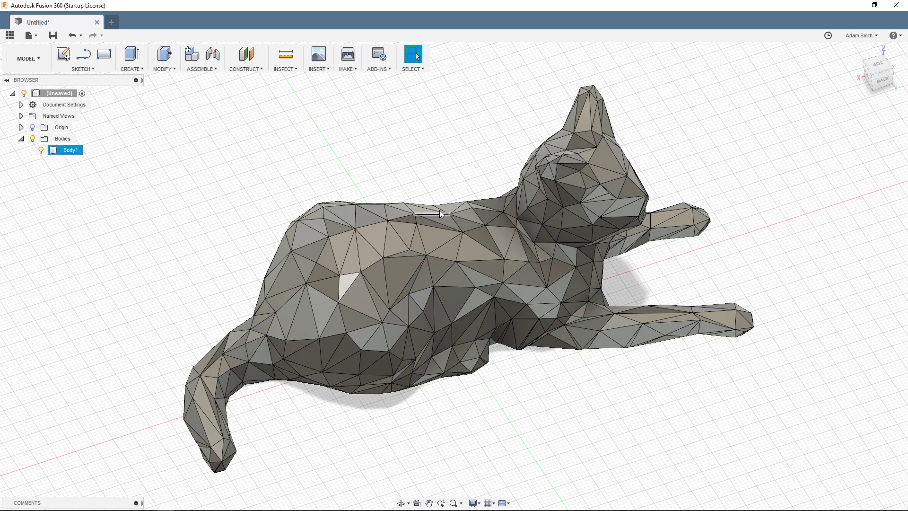
Step: Paste a copy of the Body1 cat as Body2 and apply the move in place
middle_click_drag(267, 156, 251, 158)
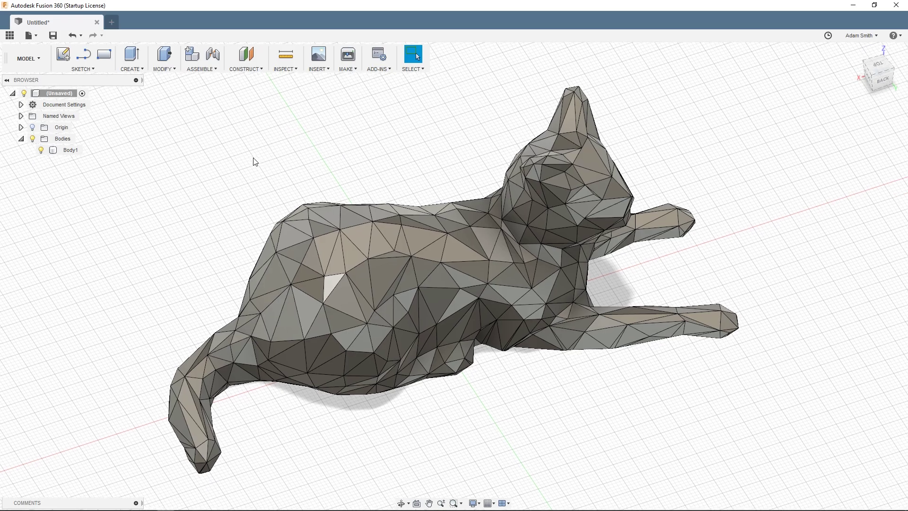
left_click(74, 149)
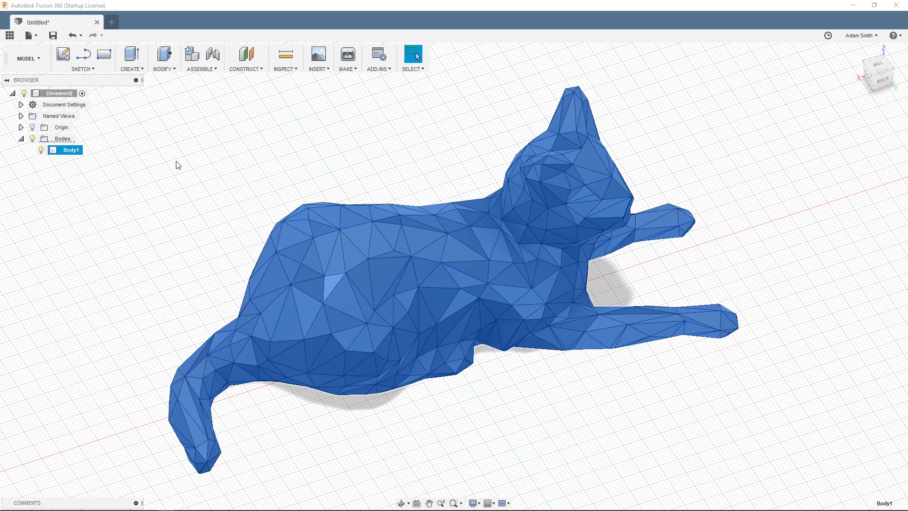
left_click(178, 165)
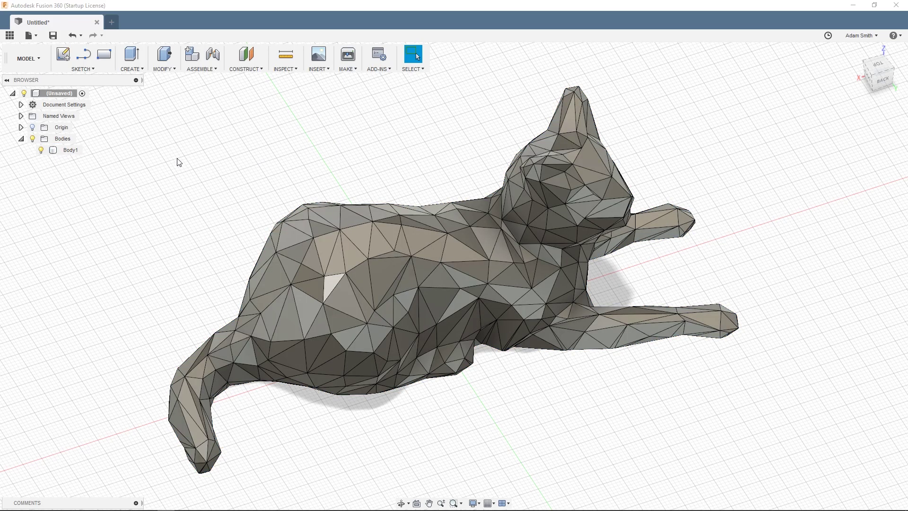
key("ctrl+v")
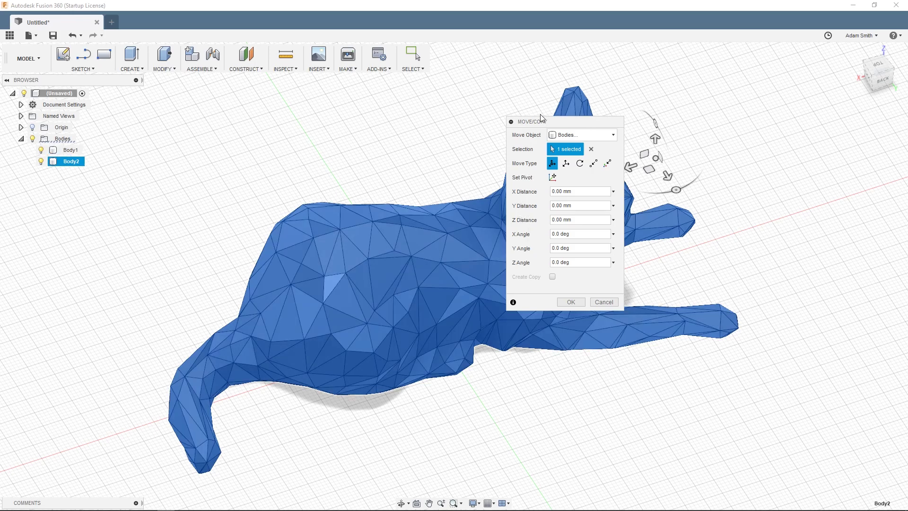
left_click_drag(540, 118, 335, 84)
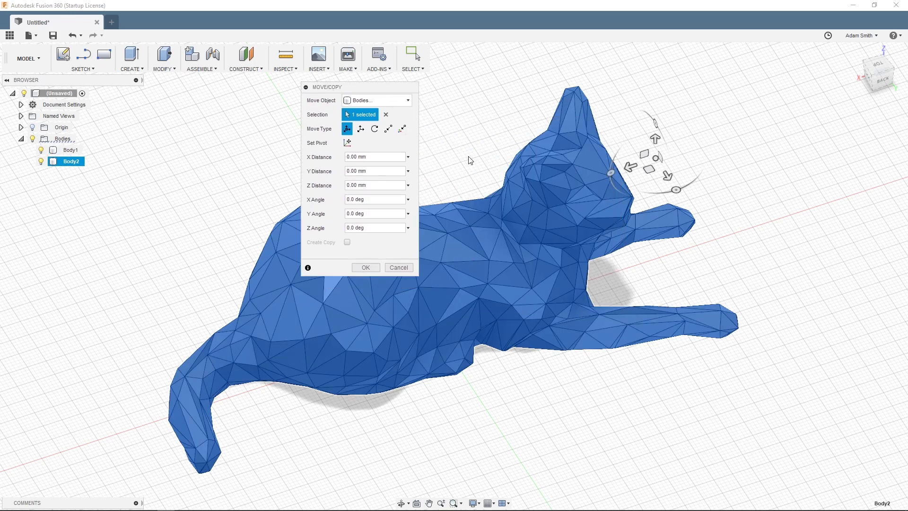
left_click(366, 268)
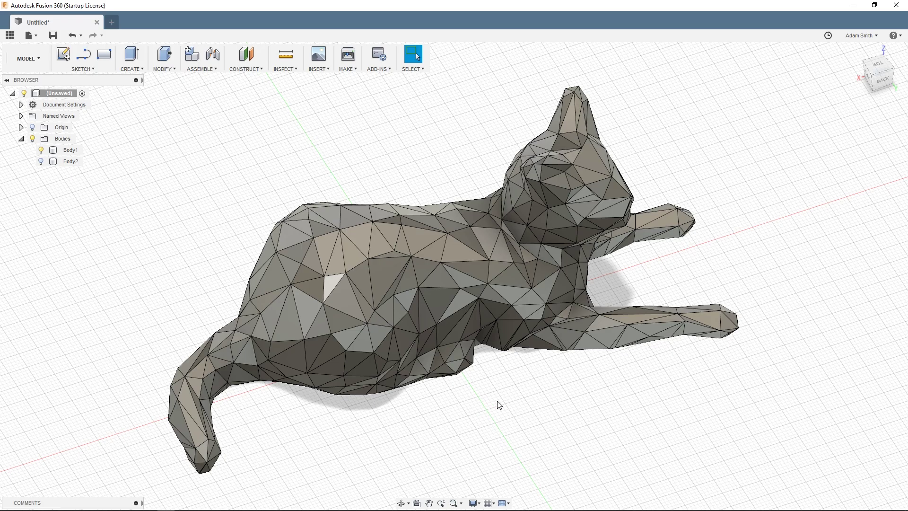
middle_click_drag(515, 397, 494, 424, "shift")
key("Escape")
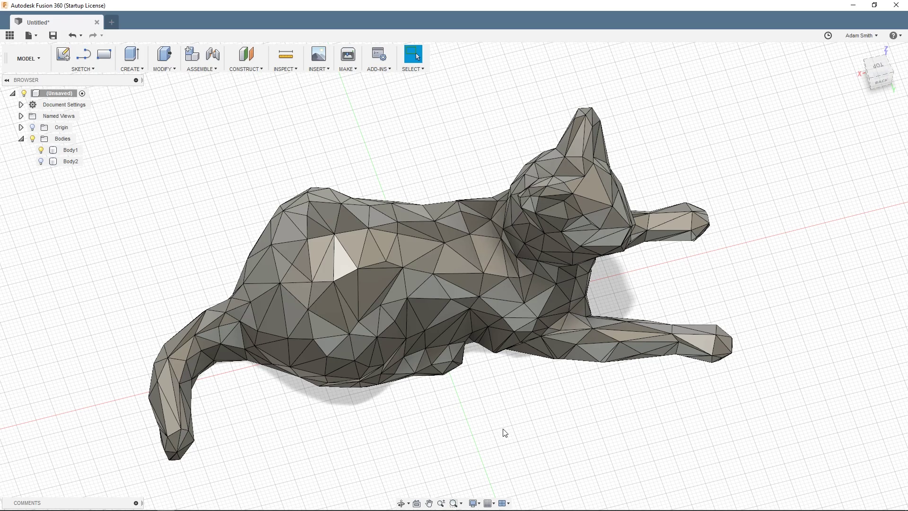
middle_click_drag(492, 424, 471, 361)
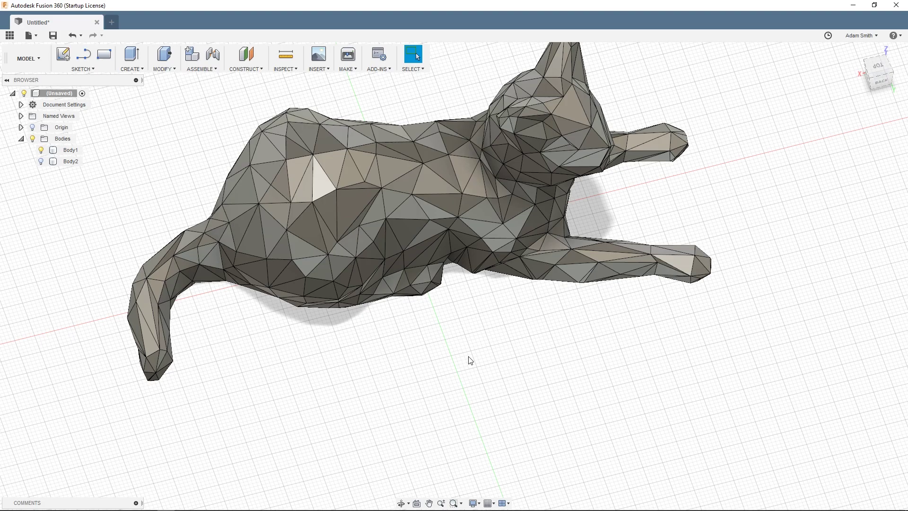
Step: Start a sketch on the XY ground plane and choose the Circumscribed Polygon tool
key("r")
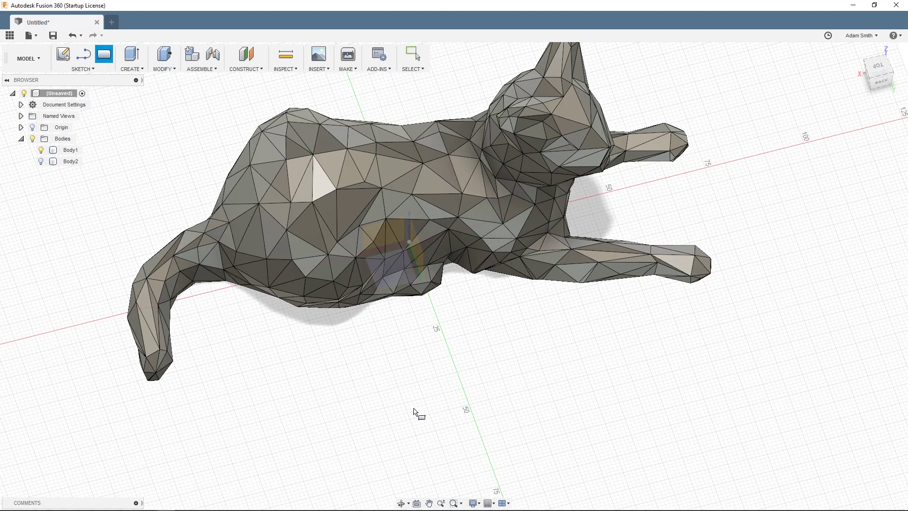
left_click(413, 411)
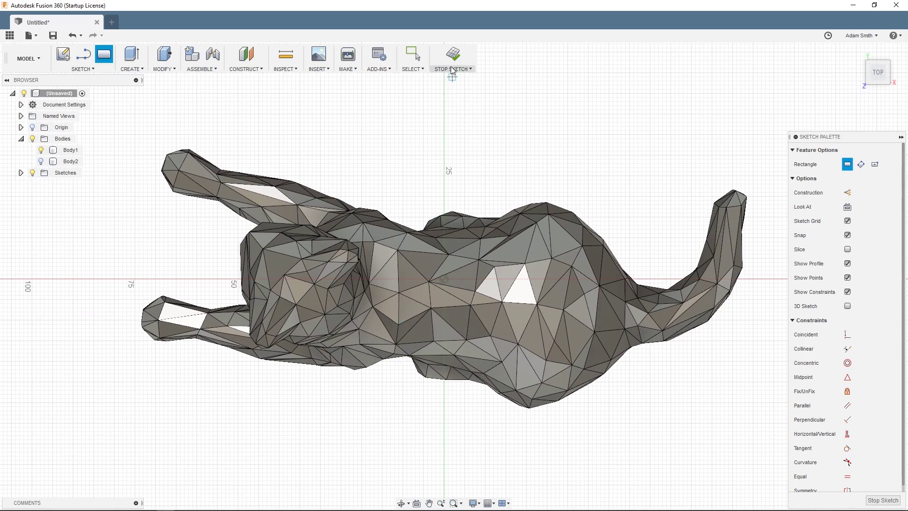
middle_click_drag(425, 172, 398, 168)
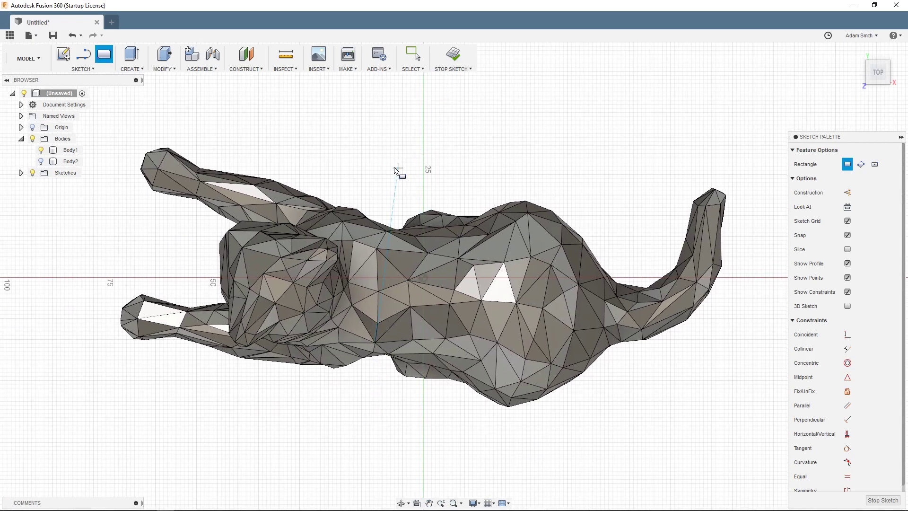
left_click(101, 69)
mouse_move(85, 124)
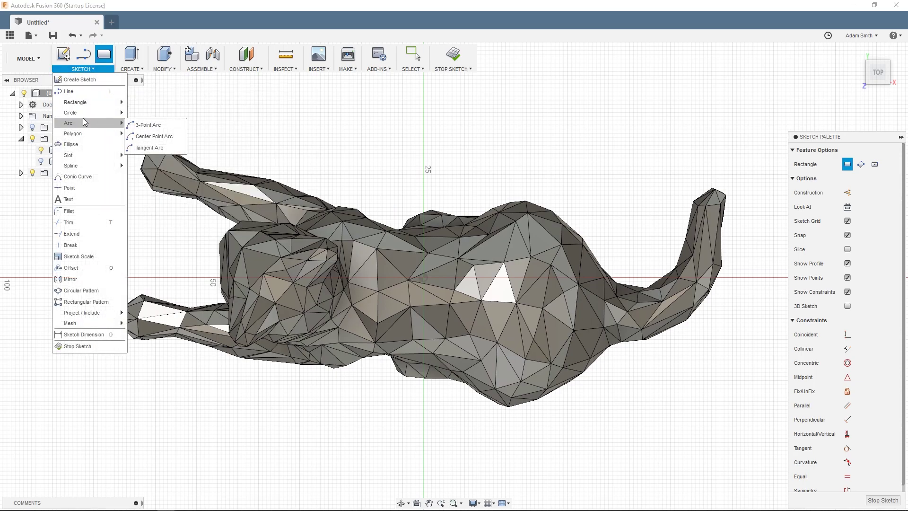
mouse_move(88, 103)
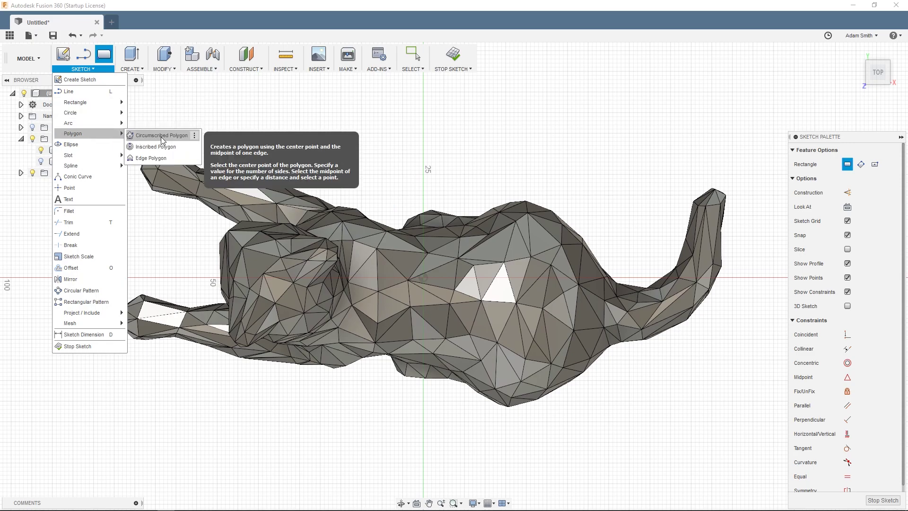
left_click(162, 136)
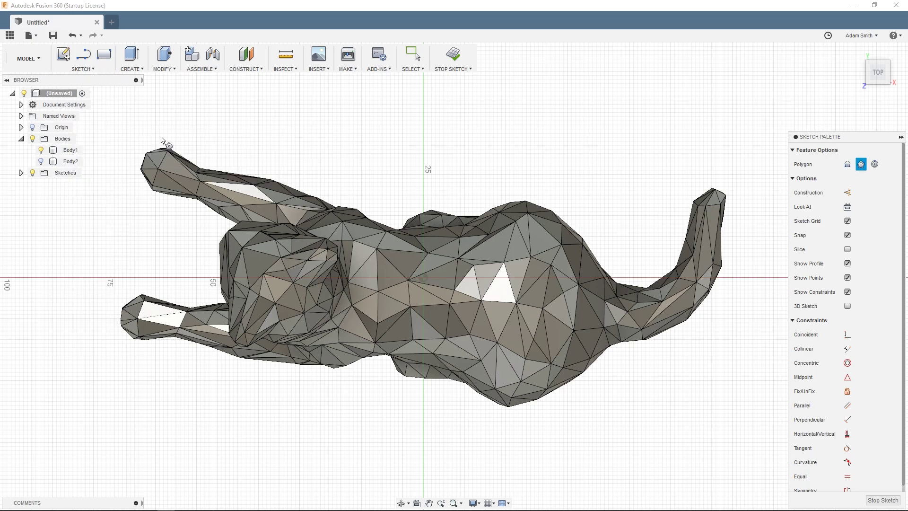
left_click(425, 279)
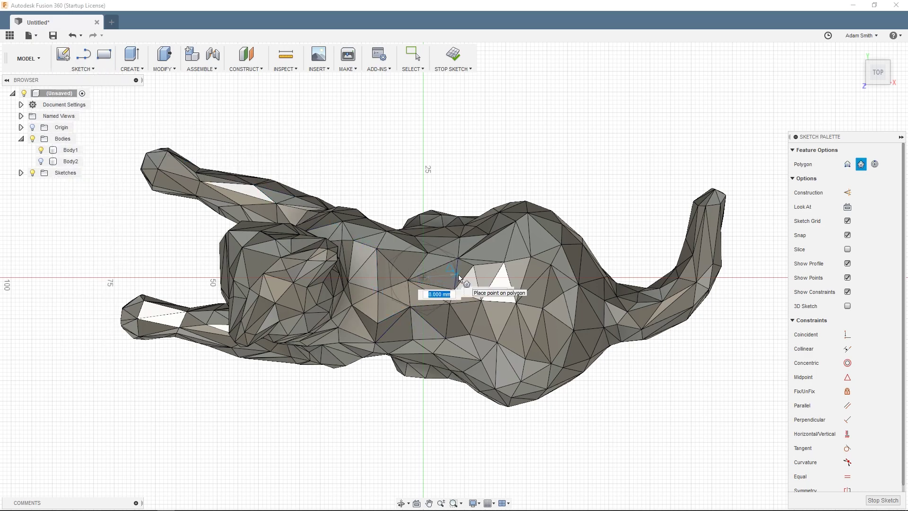
key("Escape")
Step: Draw a six-sided circumscribed hexagon of 16 mm centred under the cat's belly
left_click(79, 71)
mouse_move(95, 133)
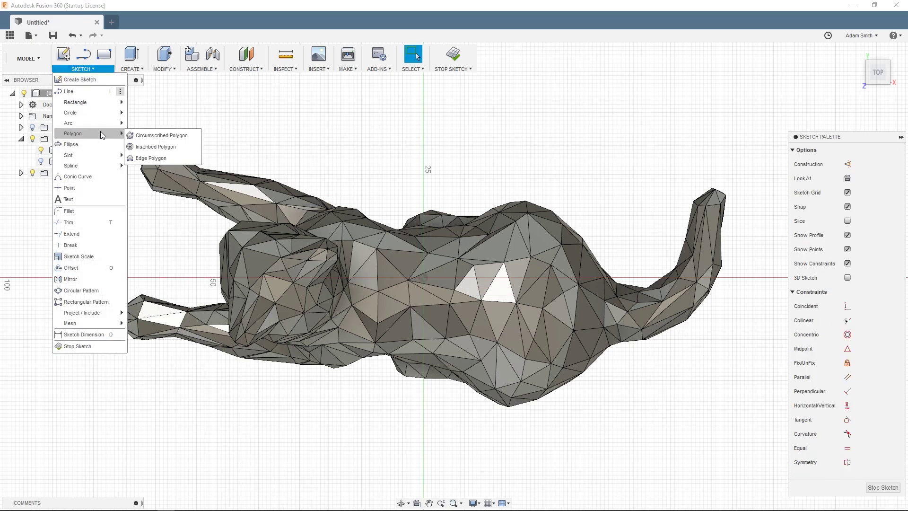
left_click(152, 141)
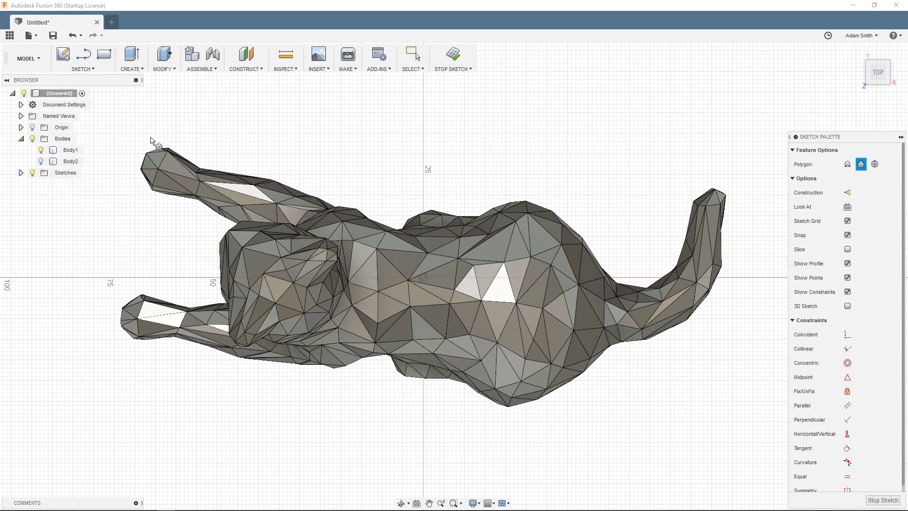
left_click(498, 299)
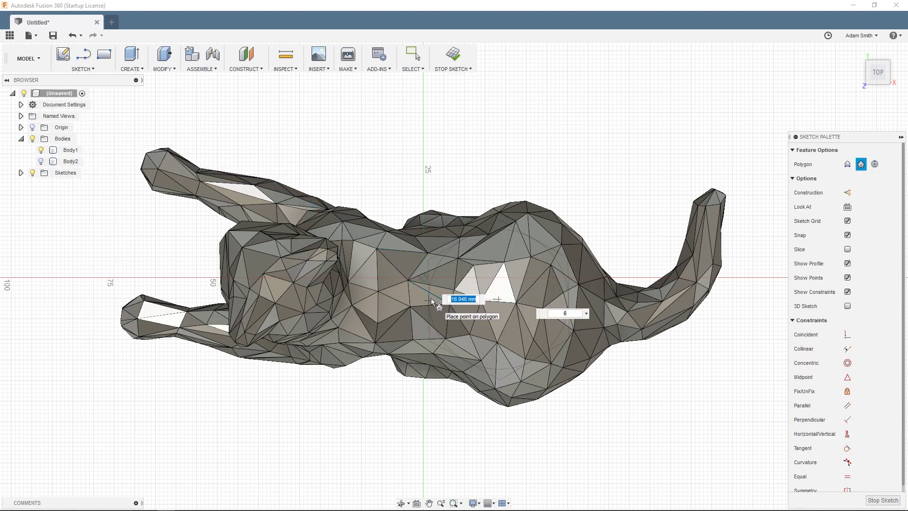
type("16")
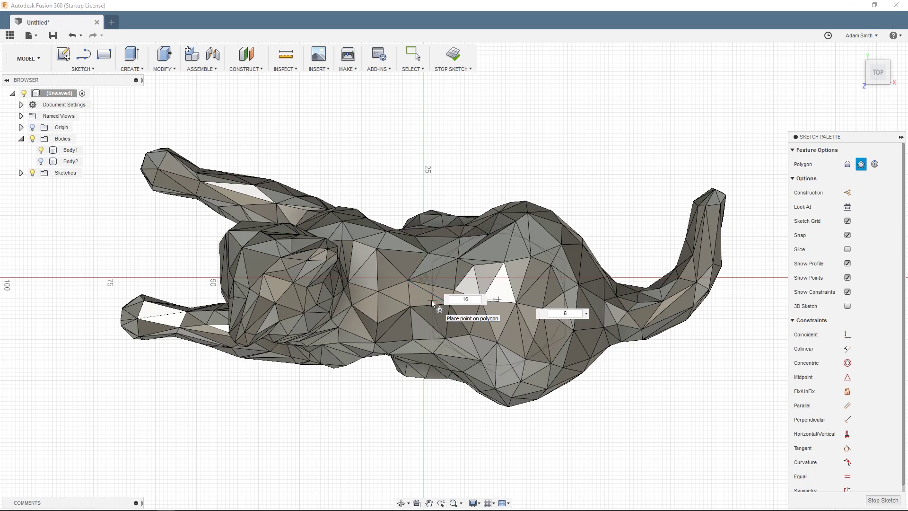
key("Return")
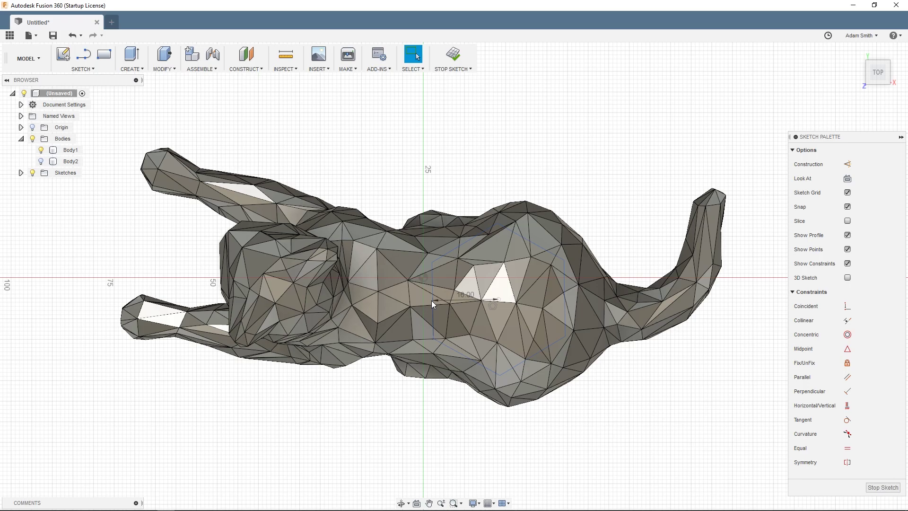
mouse_move(608, 189)
middle_mouse_down()
mouse_move(566, 176)
mouse_move(565, 81)
middle_mouse_up()
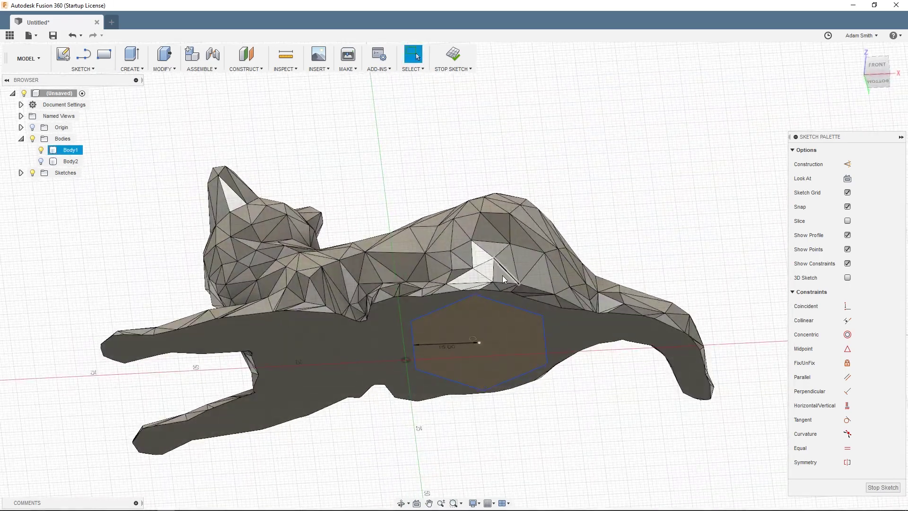
left_click(512, 345)
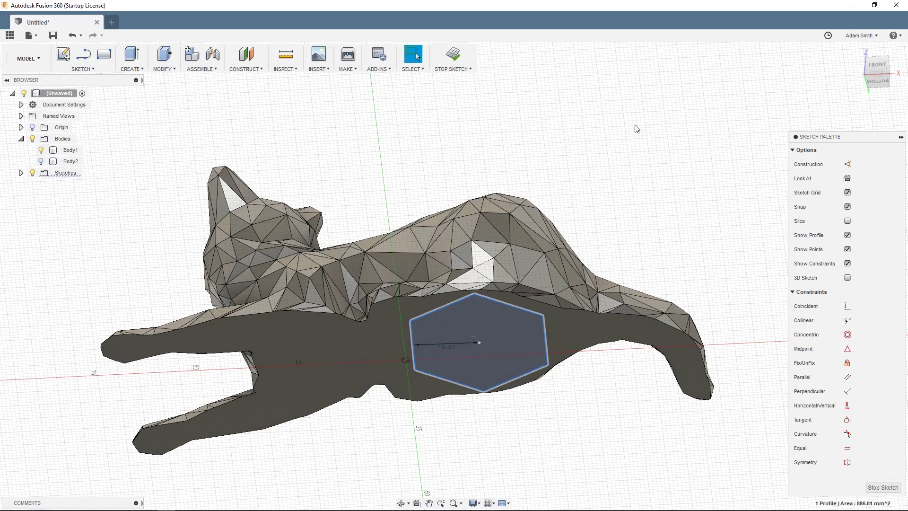
middle_click_drag(631, 126, 613, 141, "shift")
Step: Finish the sketch and extrude the hexagon profile 73 mm up through the cat
left_click(459, 57)
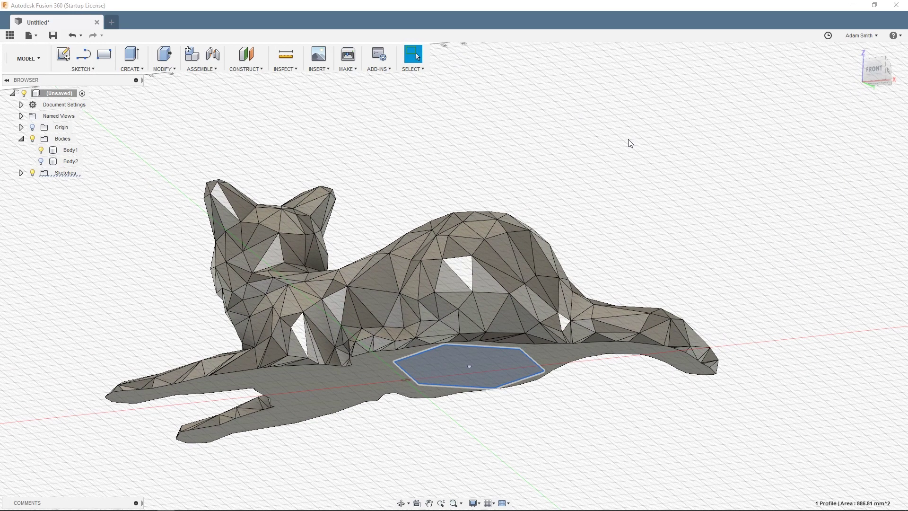
key("e")
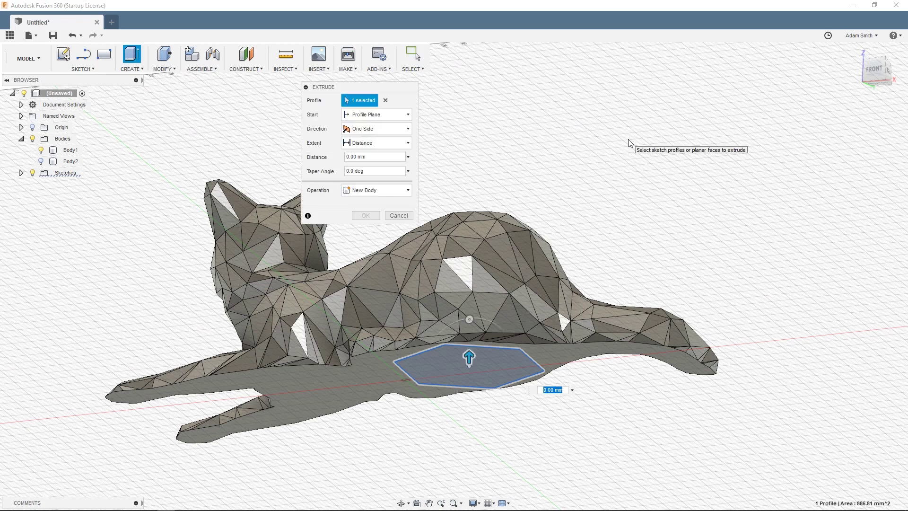
left_click_drag(359, 84, 519, 160)
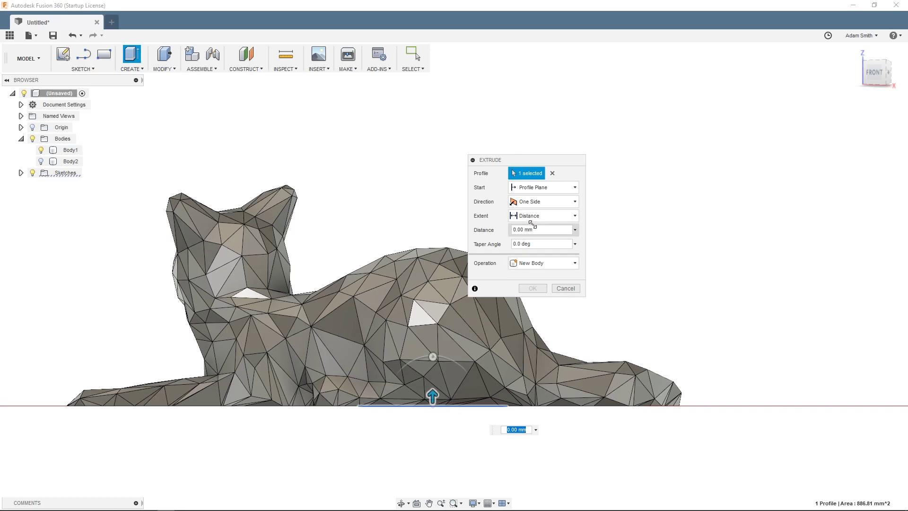
left_click_drag(432, 397, 653, 125)
middle_click_drag(659, 132, 628, 155, "shift")
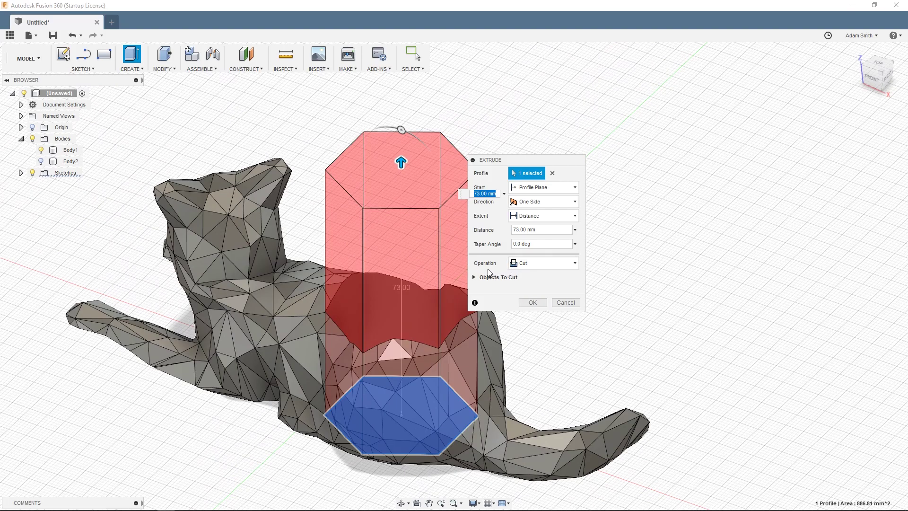
Step: Switch the extrusion to Intersect and apply it, trimming Body1 to a hexagonal peg
left_click(532, 263)
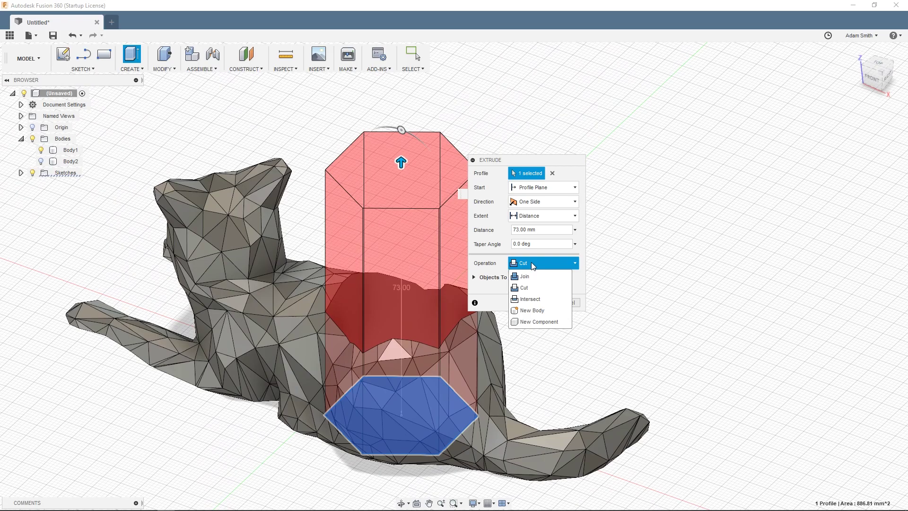
left_click(540, 300)
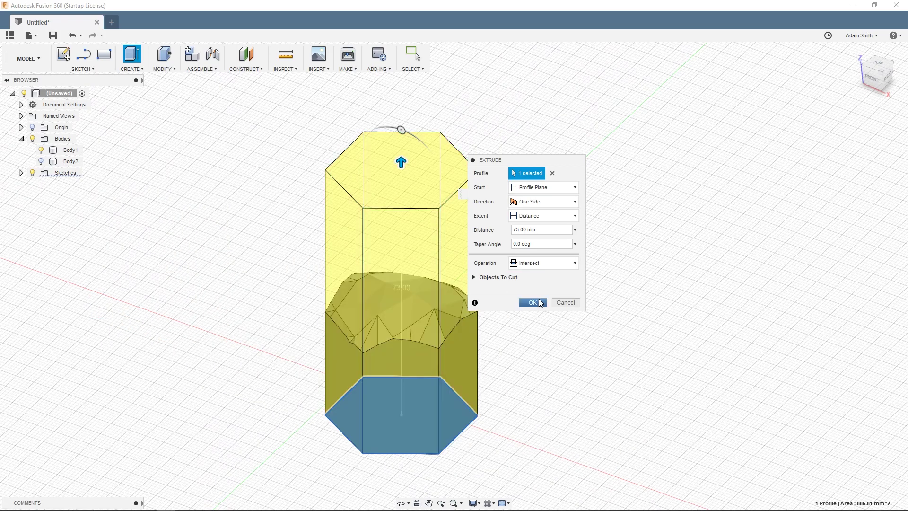
middle_click_drag(556, 396, 401, 384, "shift")
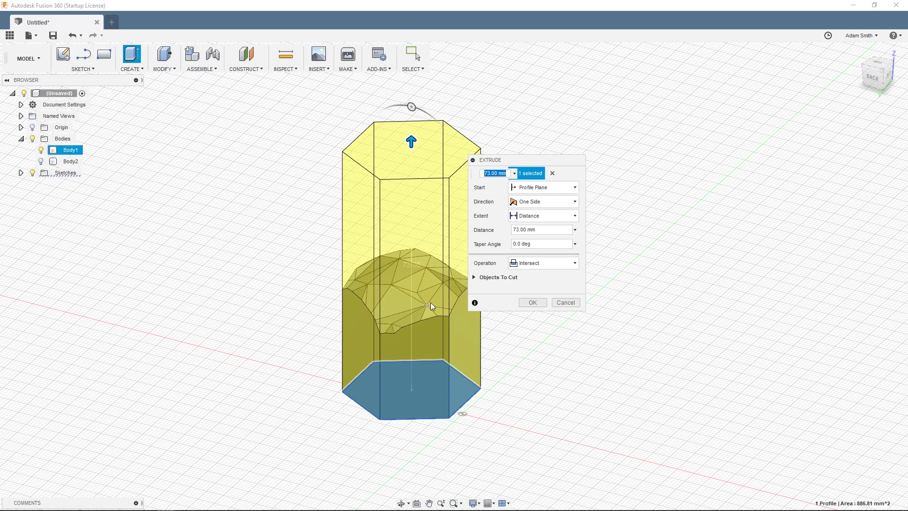
scroll(422, 296, "up", 2)
scroll(419, 294, "up", 2)
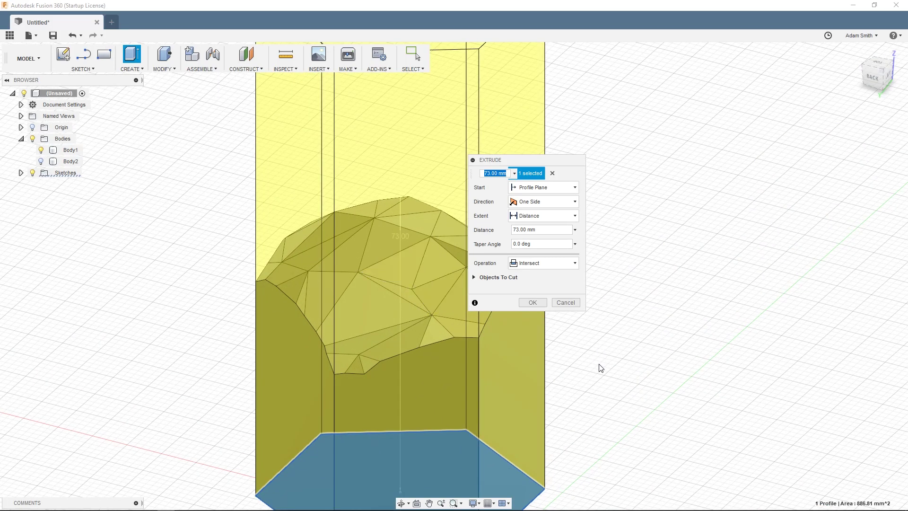
middle_click_drag(635, 382, 590, 357, "shift")
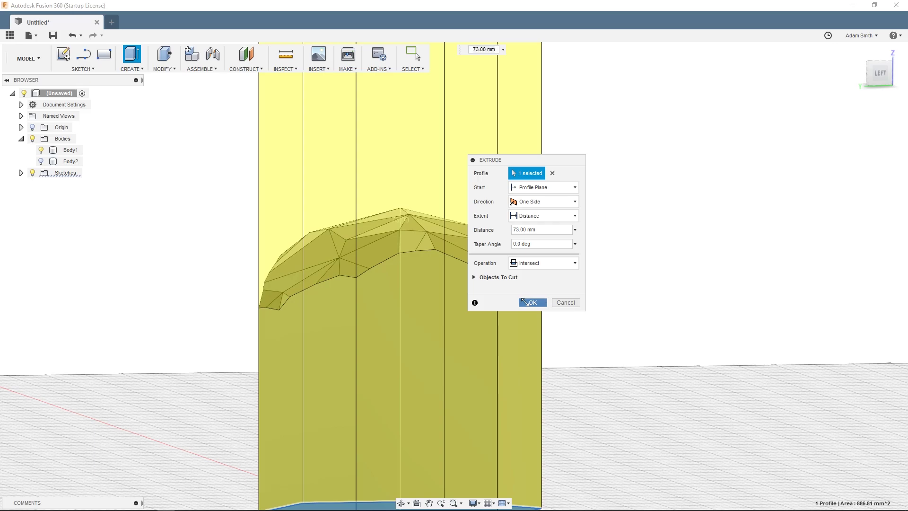
left_click(527, 300)
scroll(669, 307, "down", 5)
middle_click_drag(659, 290, 641, 252, "shift")
left_click_drag(641, 252, 612, 265)
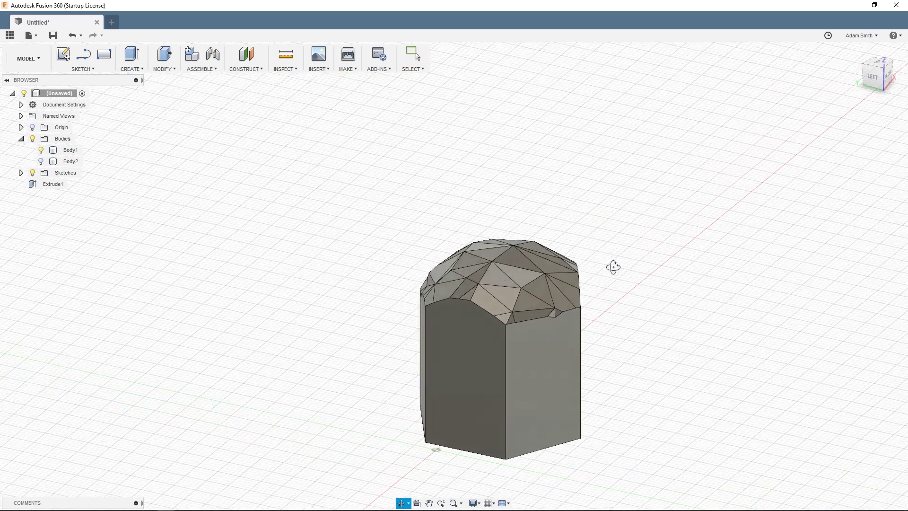
Step: Make the hidden Body2 cat visible again
key("Escape")
left_click(45, 163)
left_click(42, 162)
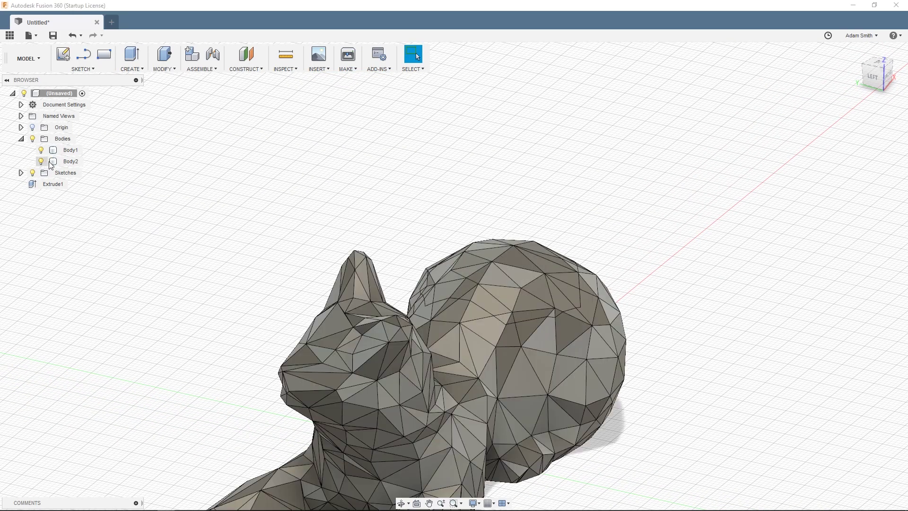
Step: Move Body2 to −57 mm along Y, then cancel the move to restore the cat
right_click(64, 163)
left_click(95, 171)
scroll(632, 330, "down", 3)
scroll(620, 284, "up", 5)
scroll(651, 368, "down", 4)
scroll(594, 270, "down", 2)
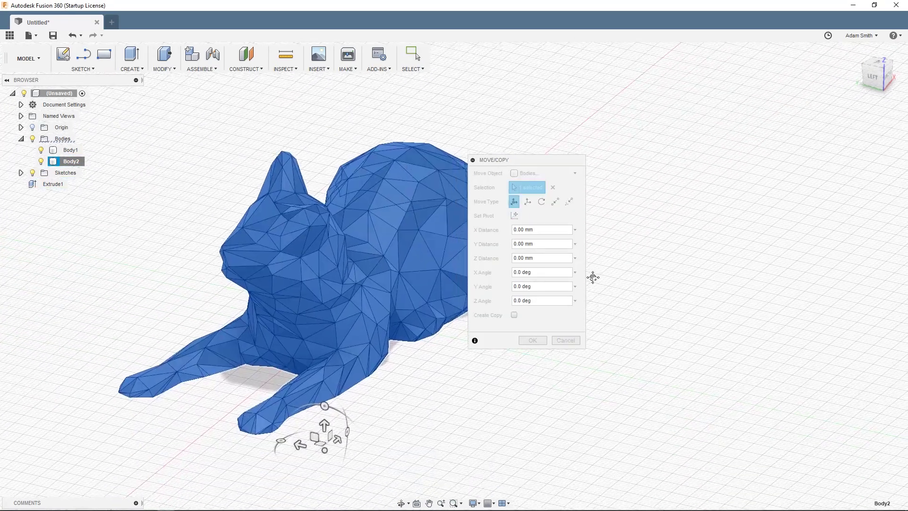
left_click_drag(296, 422, 497, 463)
middle_click_drag(497, 463, 351, 289, "shift")
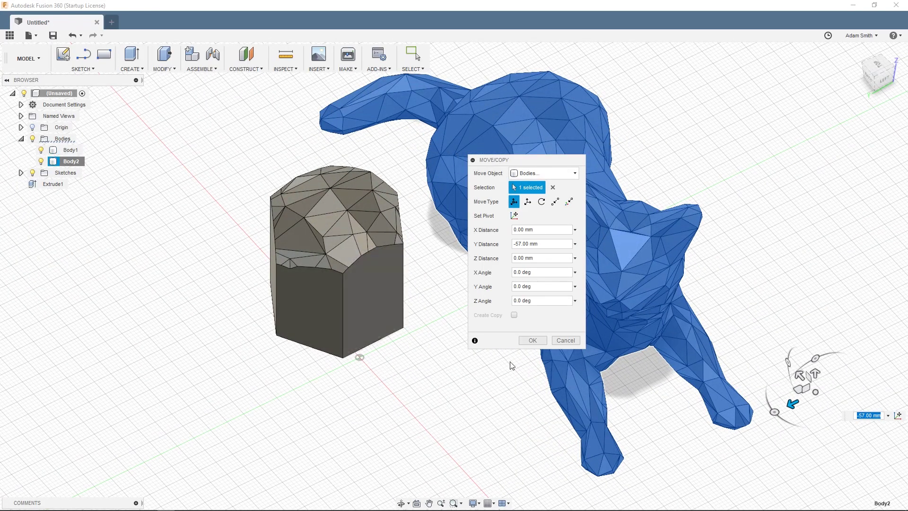
left_click(570, 342)
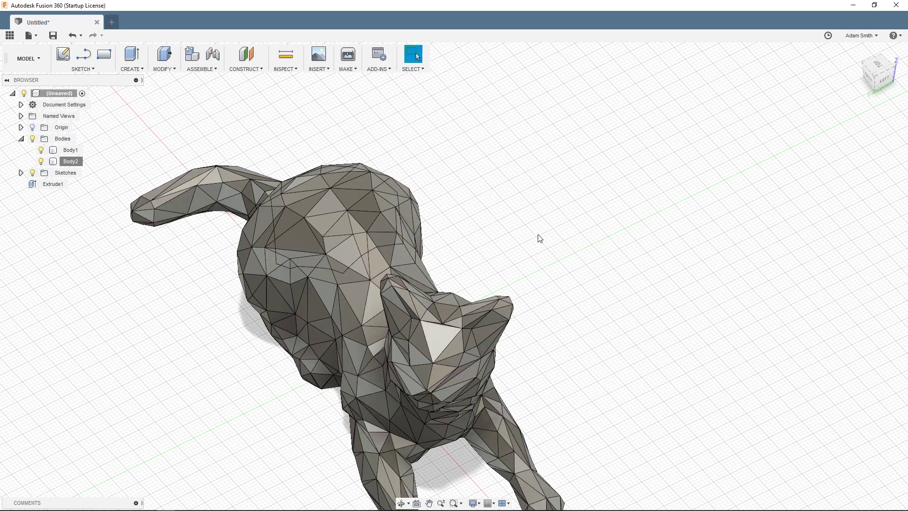
middle_click_drag(211, 334, 411, 192, "shift")
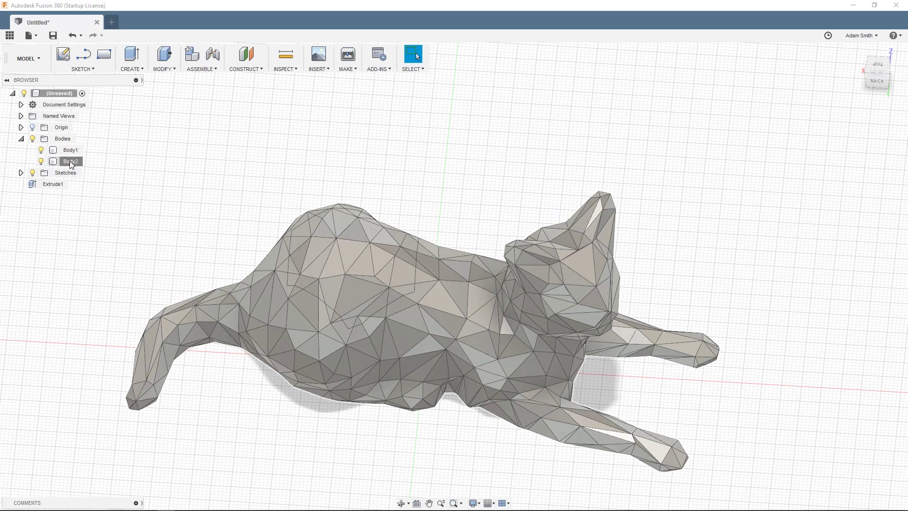
Step: Combine-cut the Body1 hexagon peg from the Body2 cat with Keep Tools enabled
left_click(70, 161)
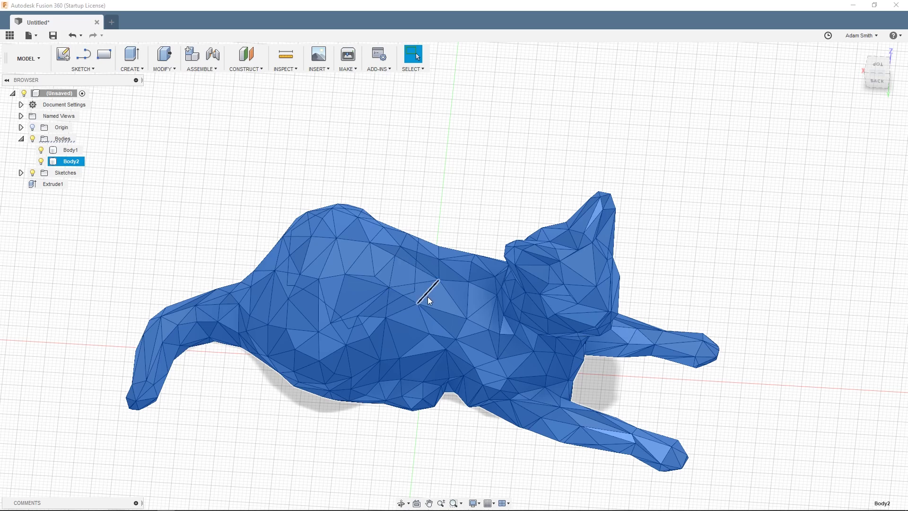
left_click(164, 69)
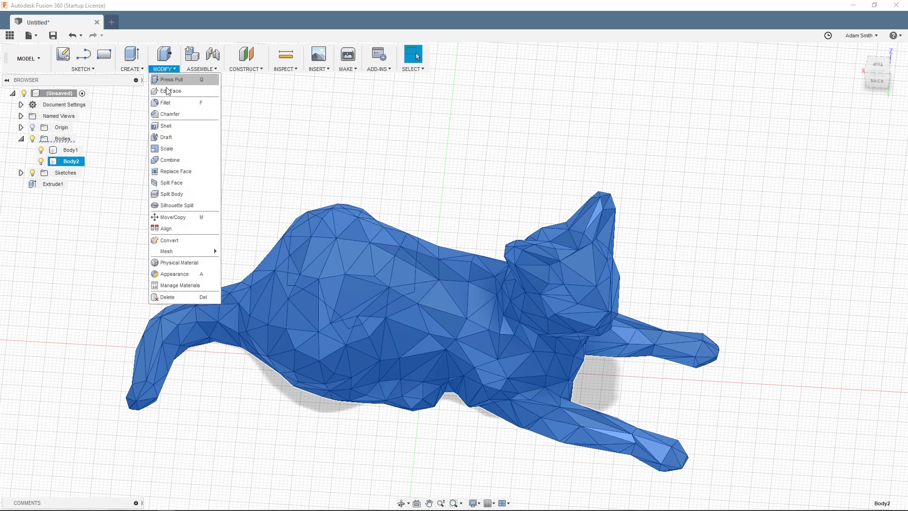
left_click(165, 161)
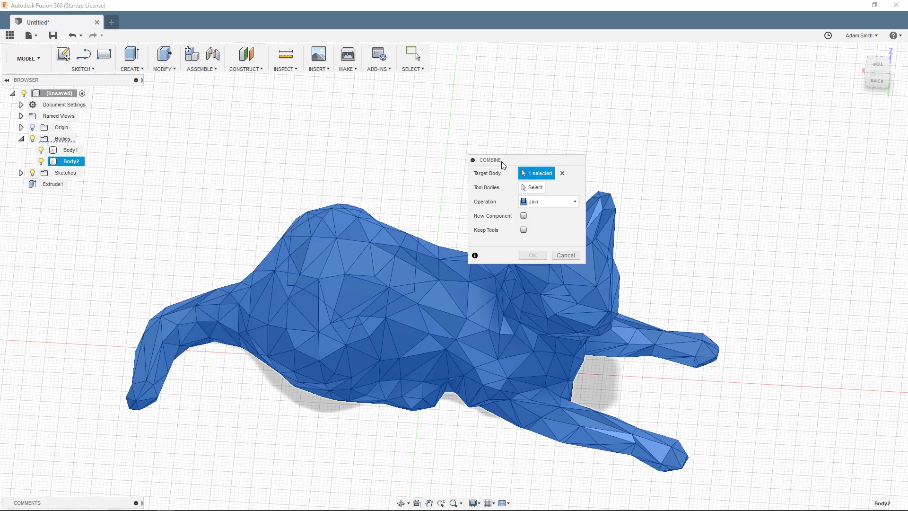
left_click_drag(492, 161, 438, 129)
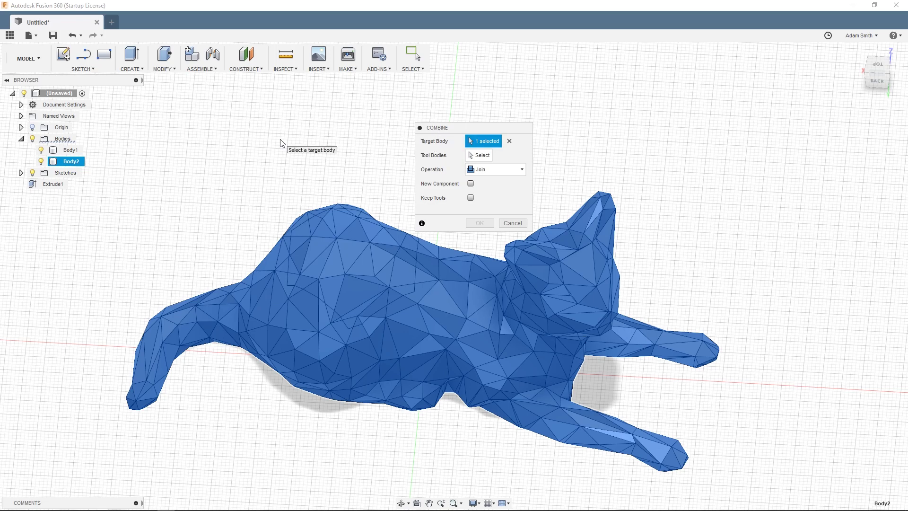
left_click(481, 157)
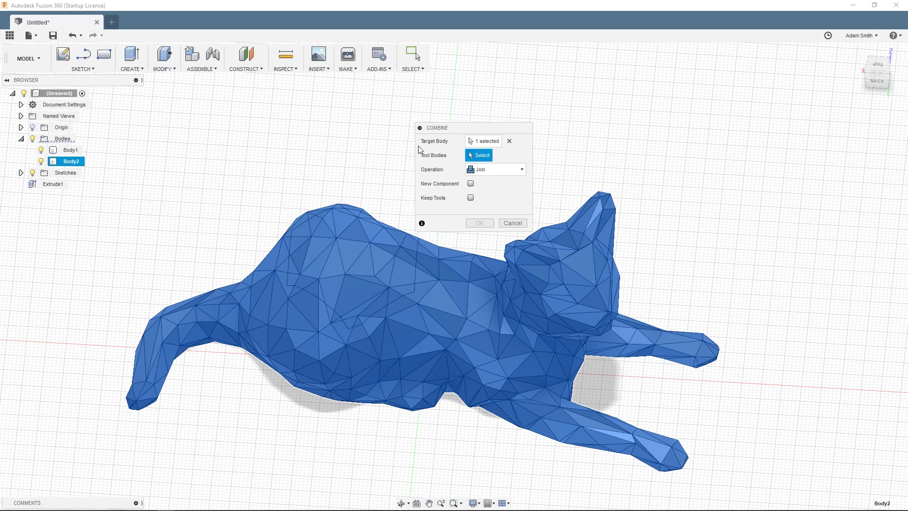
left_click(70, 150)
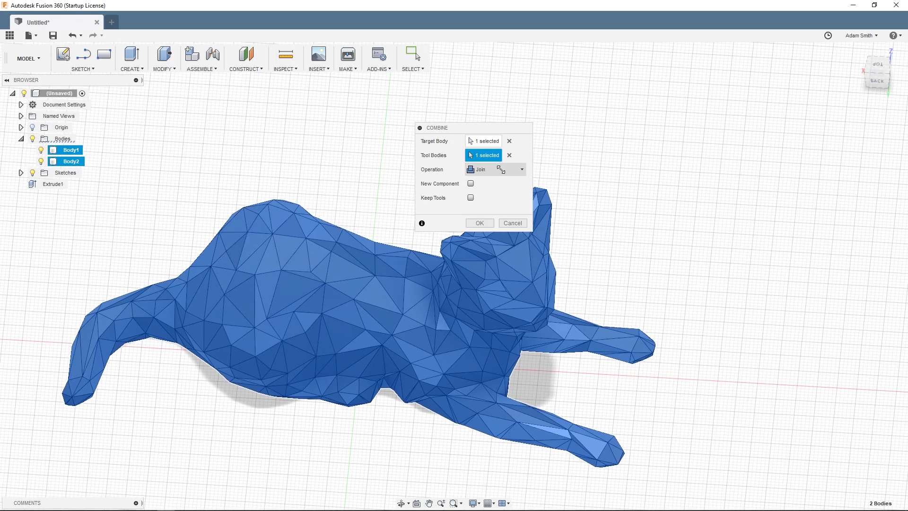
left_click(476, 168)
left_click(484, 195)
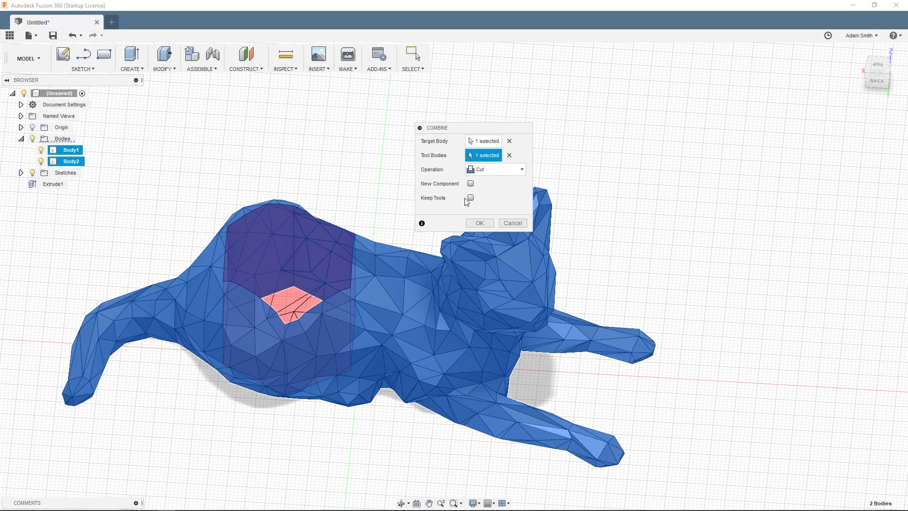
middle_click_drag(361, 172, 371, 176)
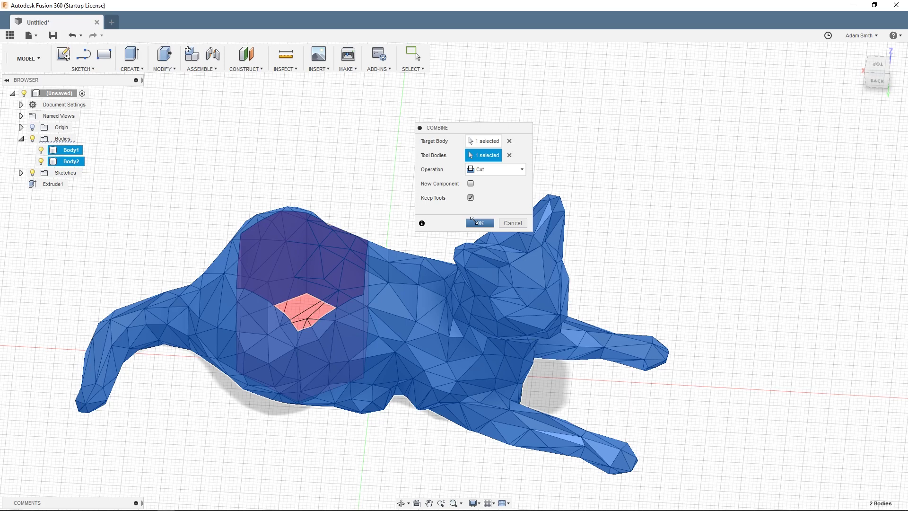
left_click(479, 223)
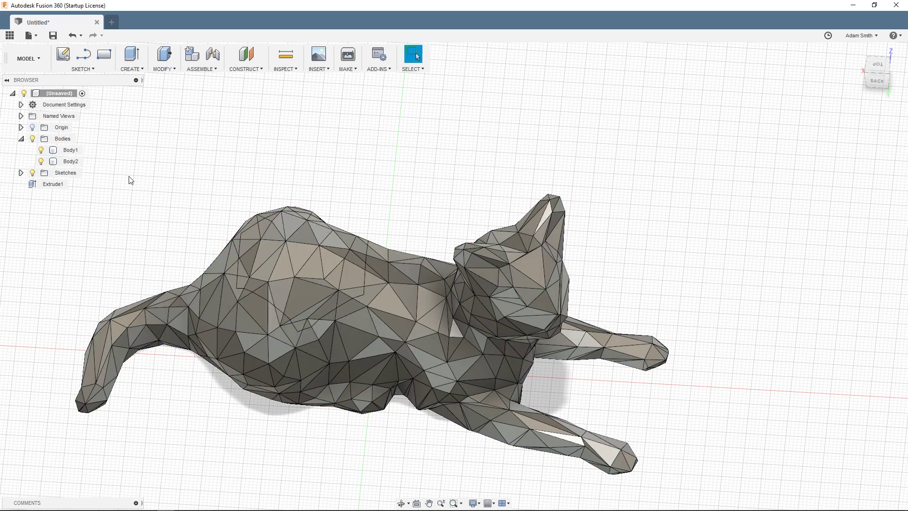
left_click(41, 161)
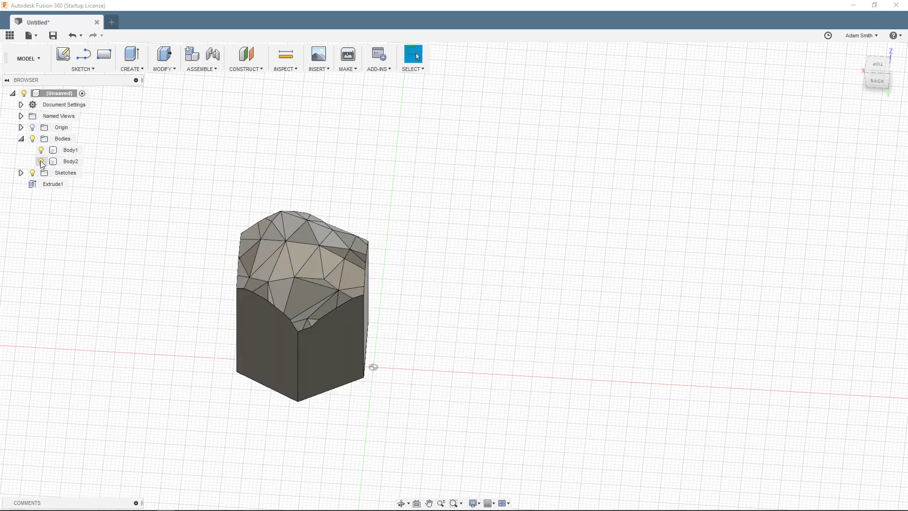
left_click(41, 161)
left_click(41, 150)
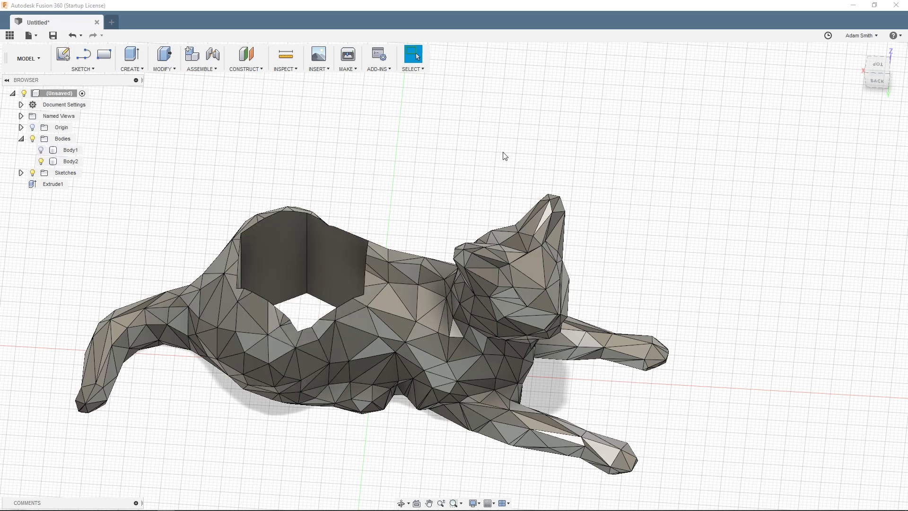
middle_click_drag(496, 154, 480, 171, "shift")
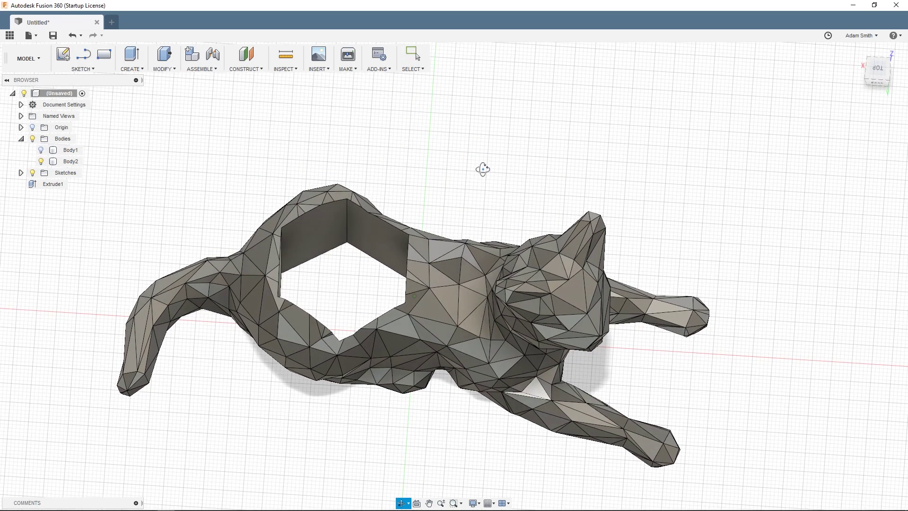
left_click(41, 150)
left_click(41, 150)
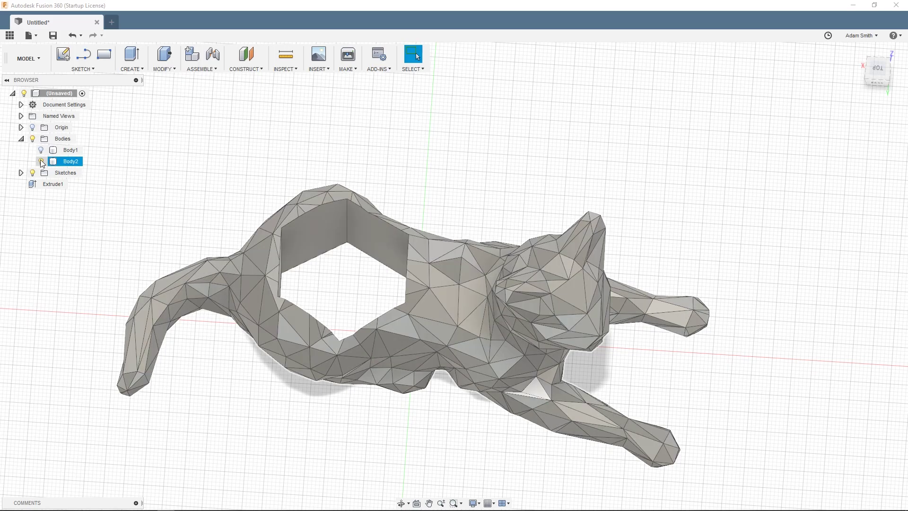
left_click(42, 161)
left_click(41, 161)
left_click(41, 150)
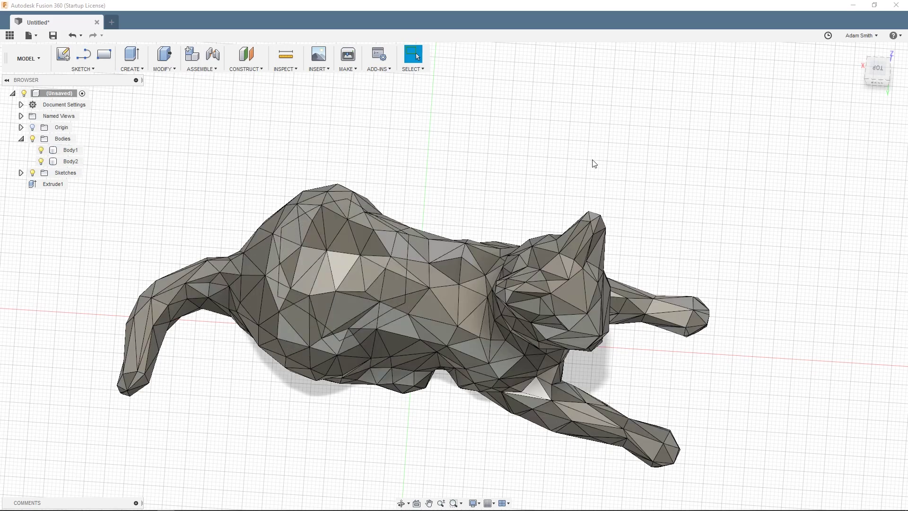
middle_click_drag(592, 163, 590, 116, "shift")
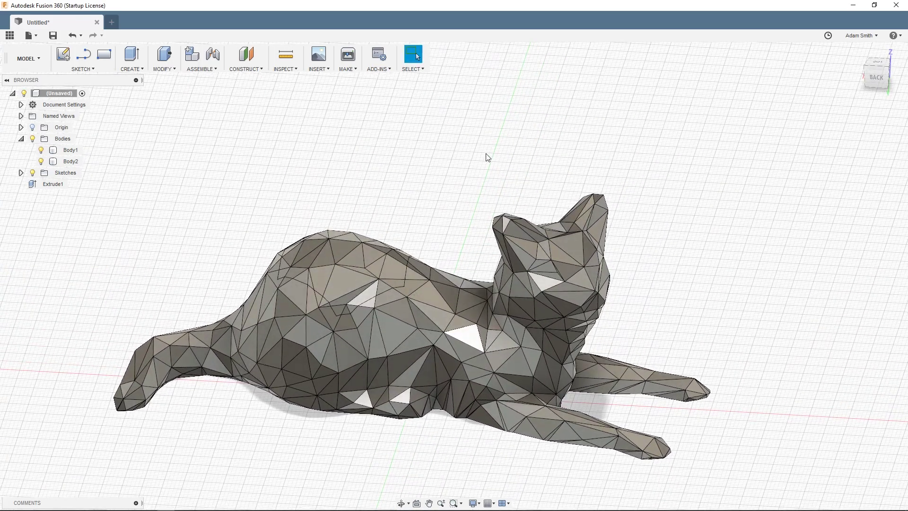
middle_click_drag(482, 158, 483, 130)
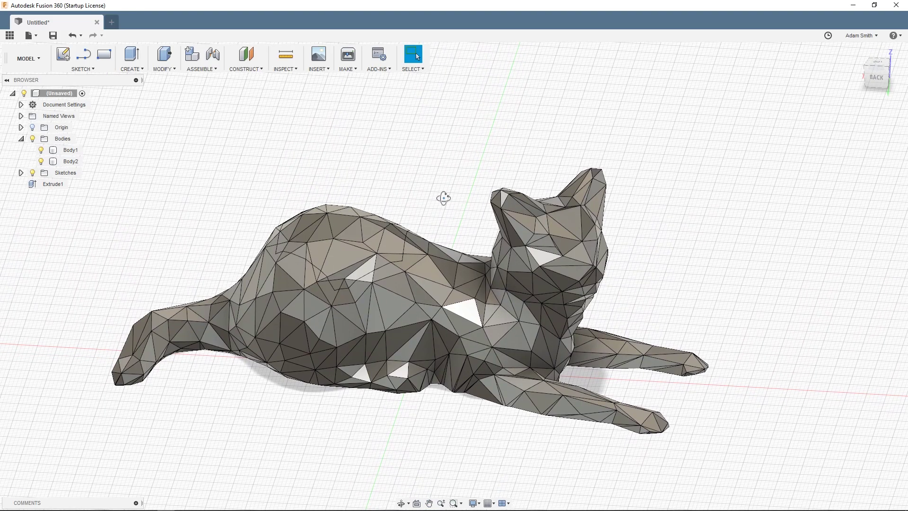
Step: From below, select the cat's 3058.901 mm² flat underside plus the hexagon peg's bottom face
middle_click_drag(441, 197, 475, 351, "shift")
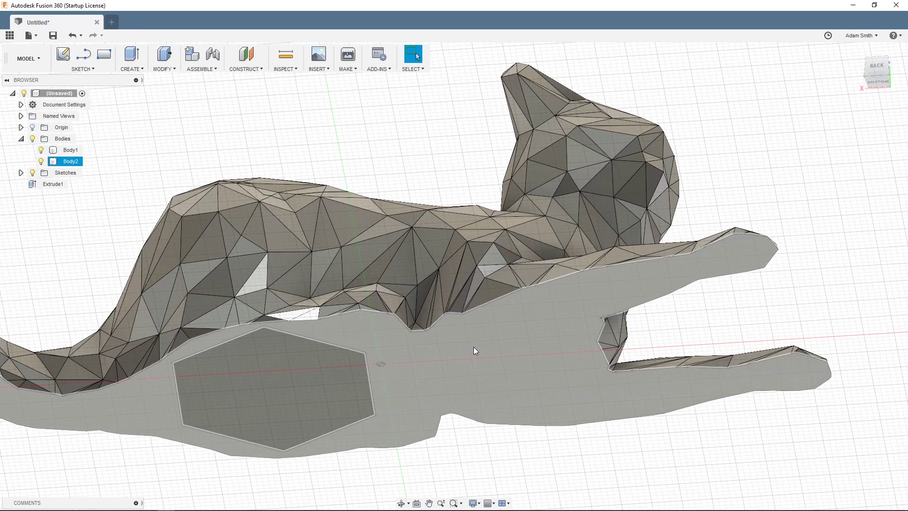
scroll(468, 348, "down", 2)
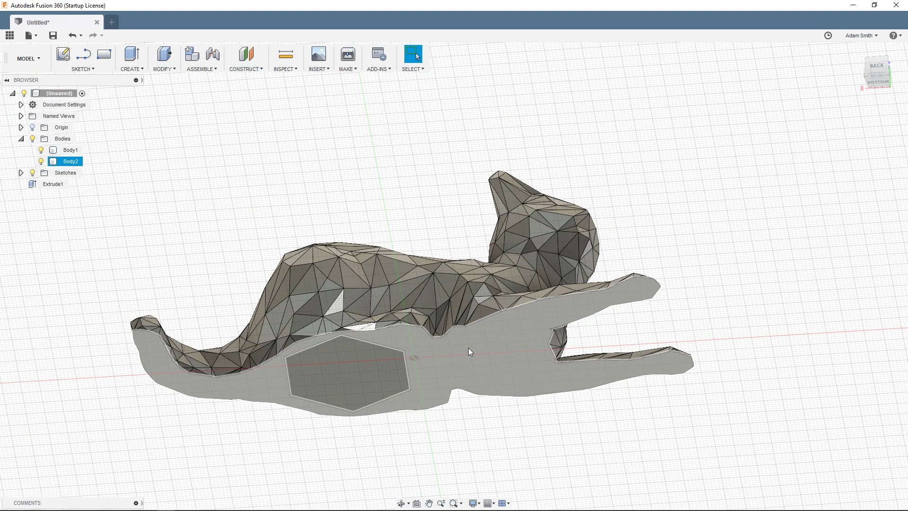
left_click(470, 352)
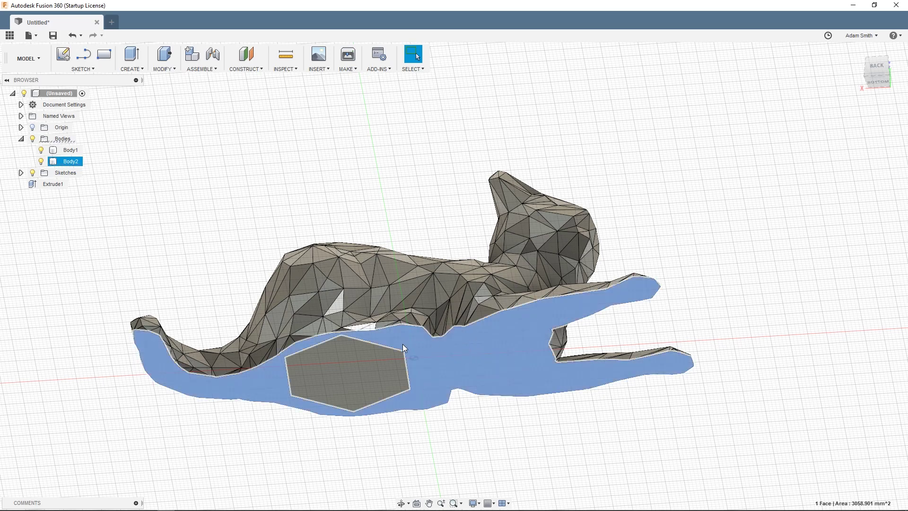
left_click(348, 360, "ctrl")
middle_click_drag(379, 288, 344, 231, "shift")
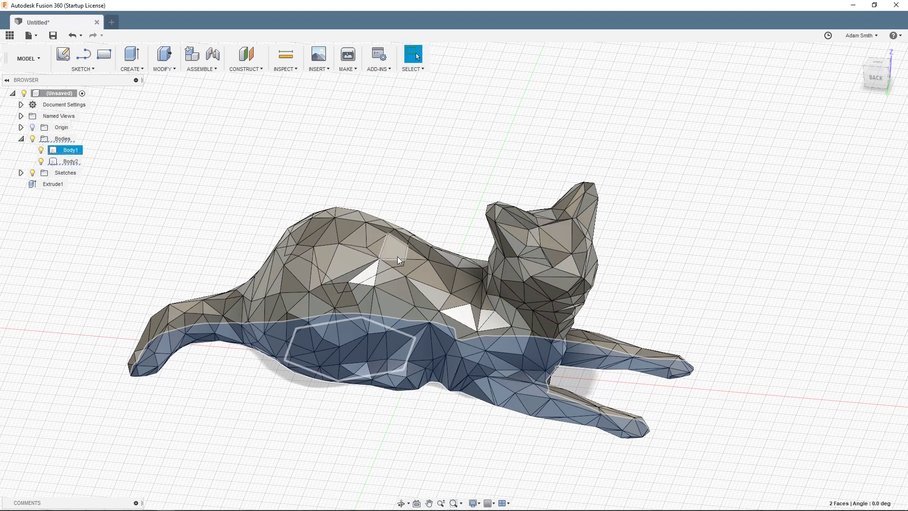
middle_click_drag(398, 257, 430, 197, "shift")
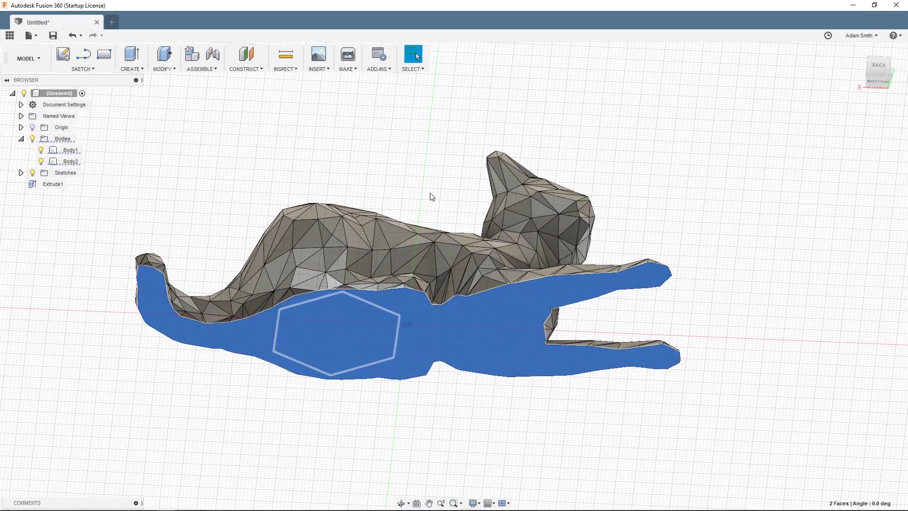
Step: Extrude the selected underside faces 2 mm as a New Body, creating base plate Body3
key("e")
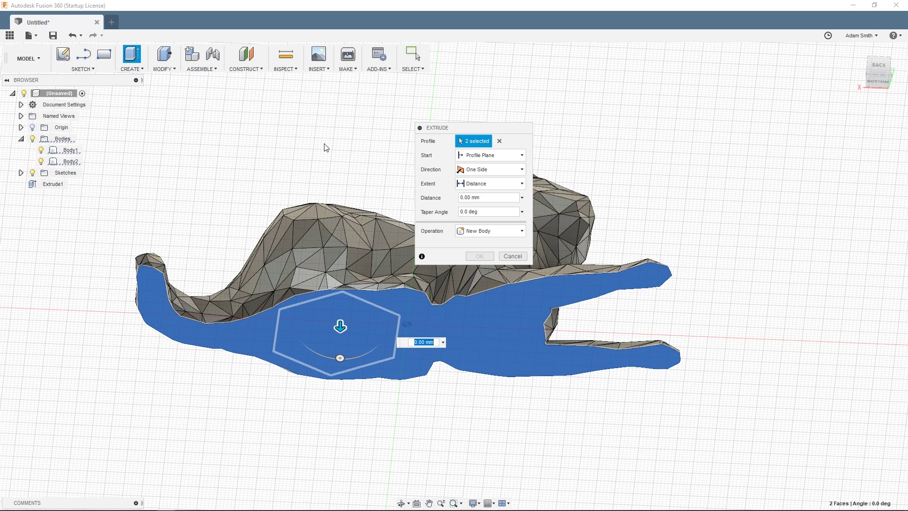
type("2")
key("Return")
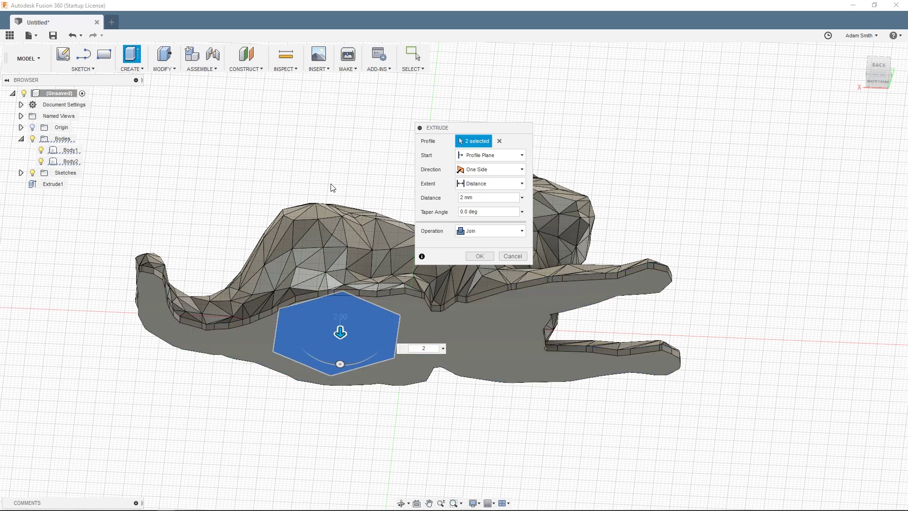
left_click(478, 231)
left_click(476, 277)
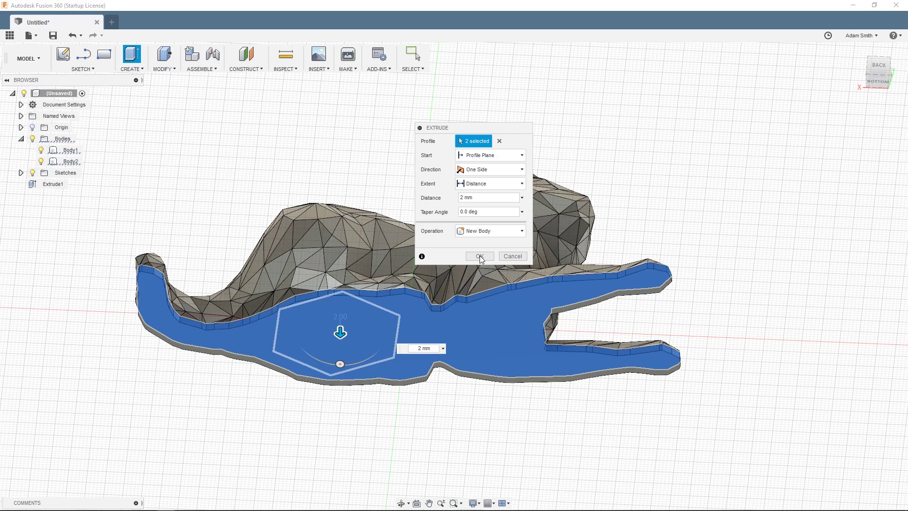
left_click(480, 256)
middle_click_drag(754, 215, 653, 251, "shift")
Step: Set Browser visibility so cat Body2 is hidden and peg Body1 and base Body3 show
left_click(42, 151)
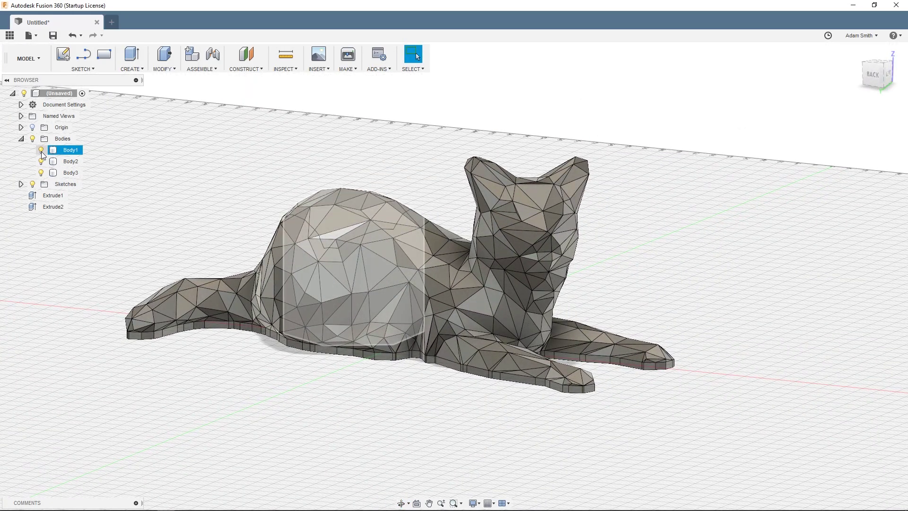
left_click(41, 150)
left_click(41, 162)
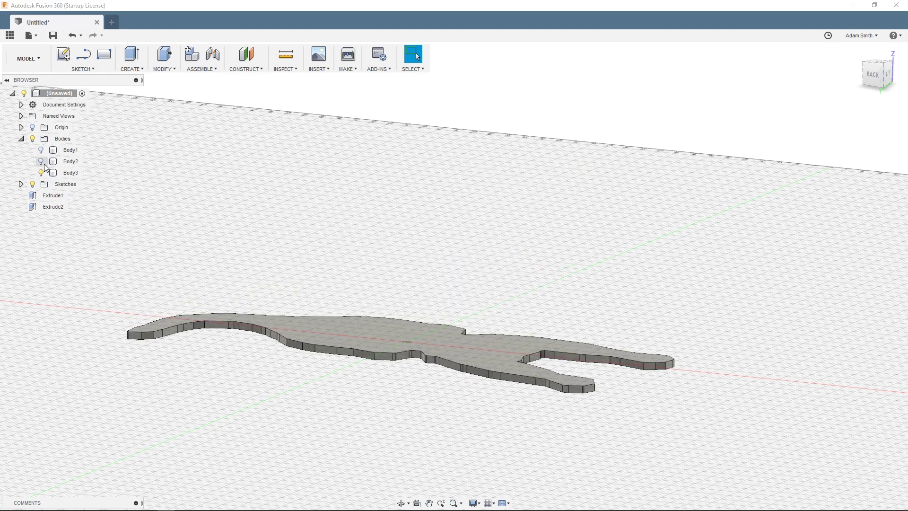
left_click(41, 162)
left_click(42, 153)
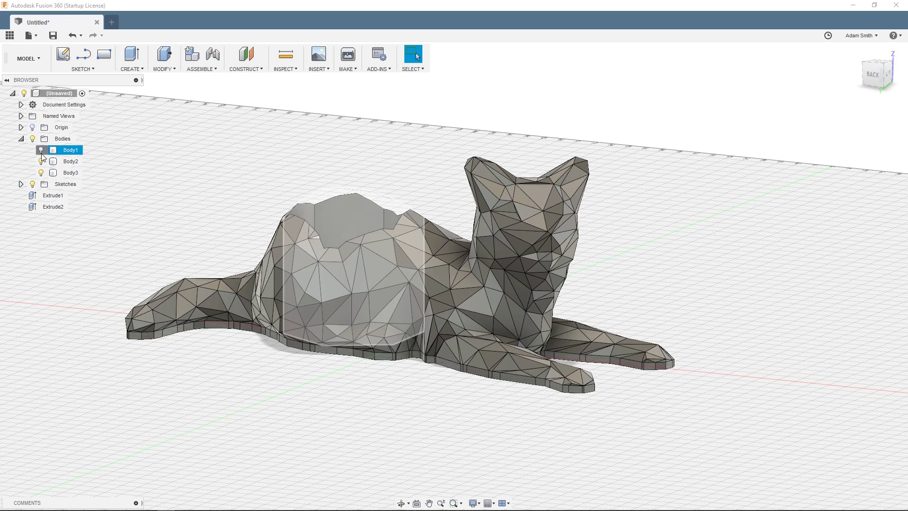
left_click(41, 151)
left_click(329, 201)
middle_click_drag(331, 203, 270, 189, "shift")
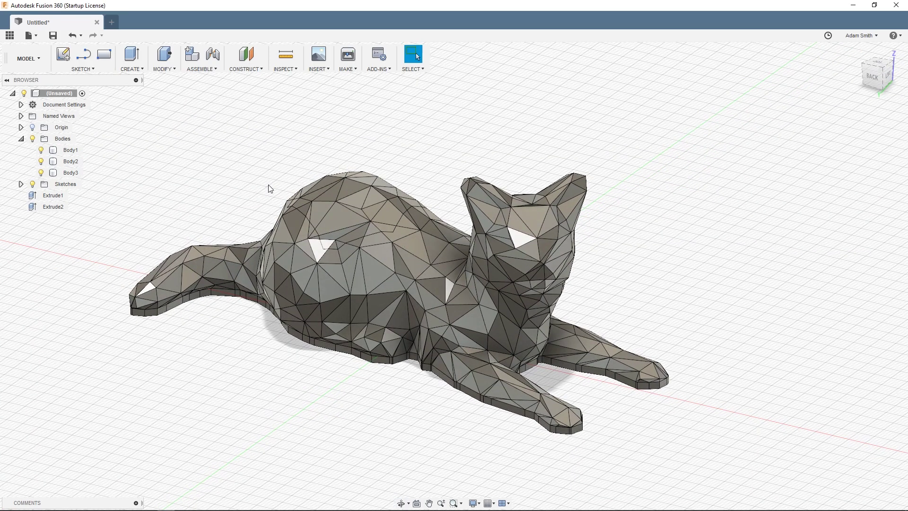
left_click(41, 161)
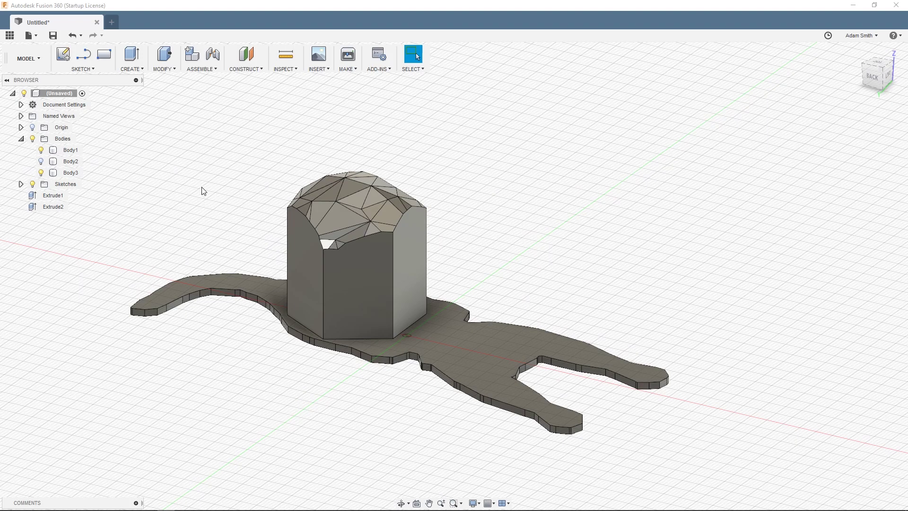
Step: Combine with Join, using base Body3 as target and the hexagon peg as tool body
left_click(69, 173)
left_click(167, 68)
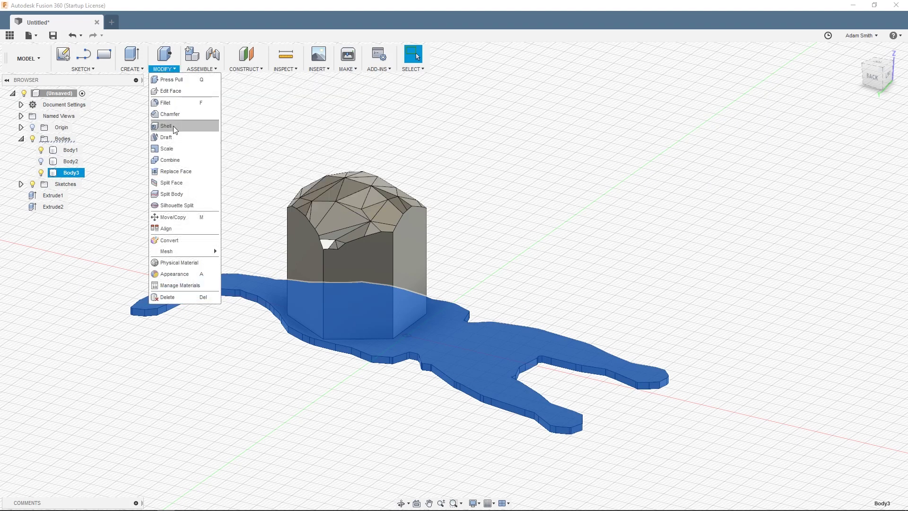
left_click(170, 160)
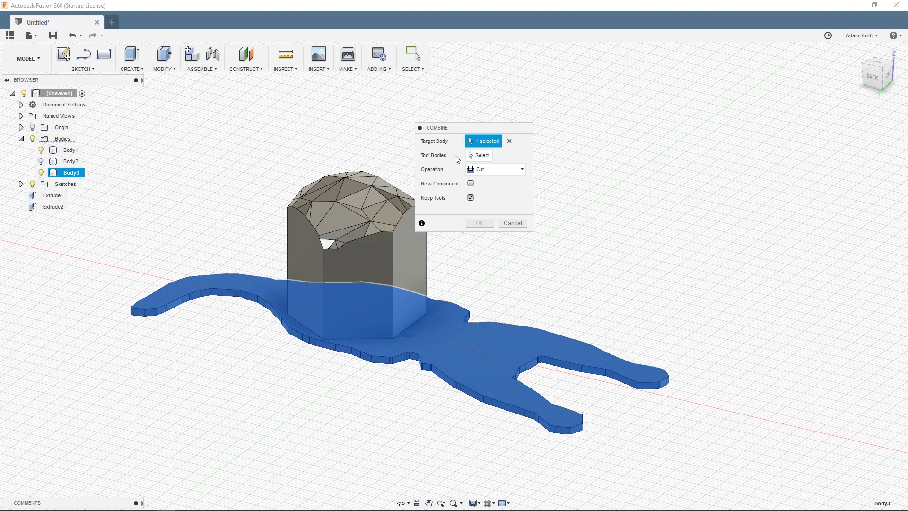
left_click(405, 226)
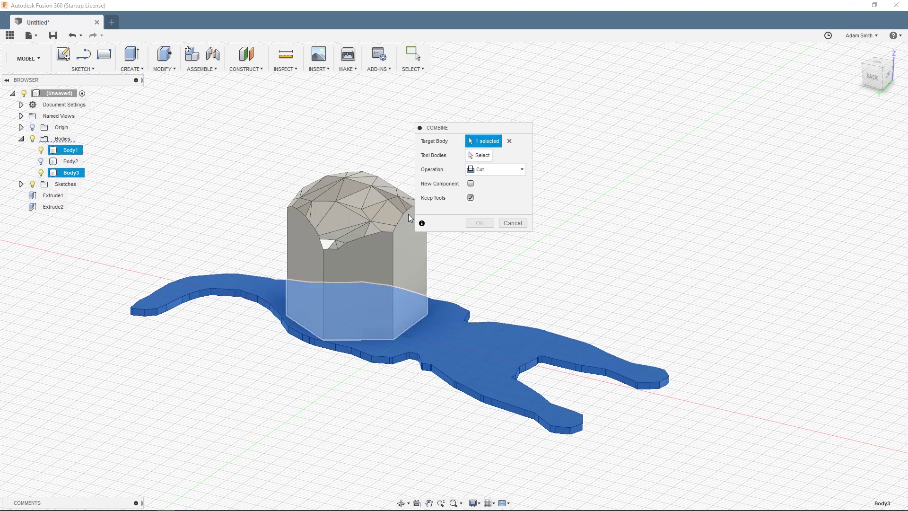
left_click(478, 155)
left_click(360, 256)
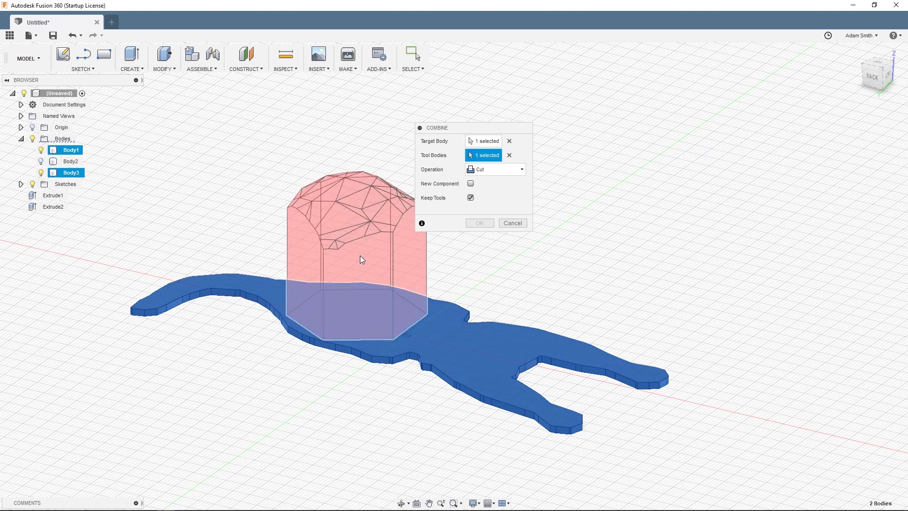
left_click(509, 169)
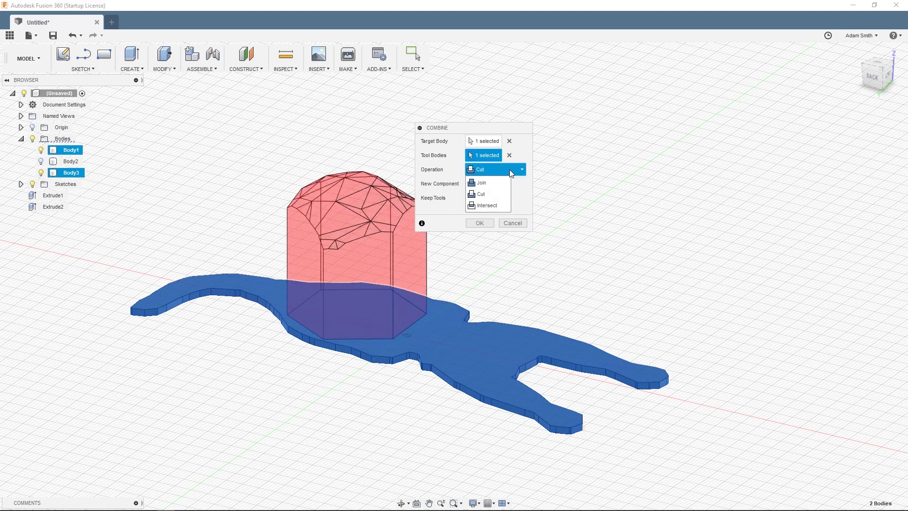
left_click(497, 180)
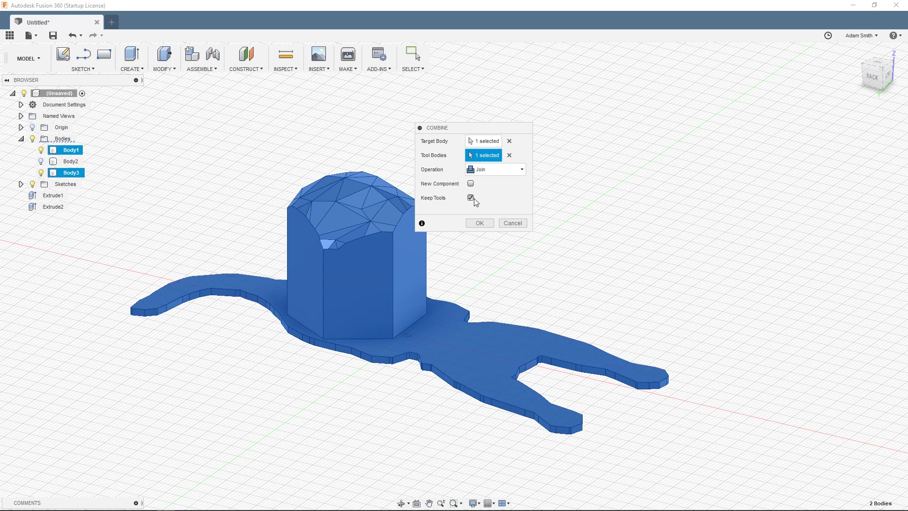
left_click(479, 223)
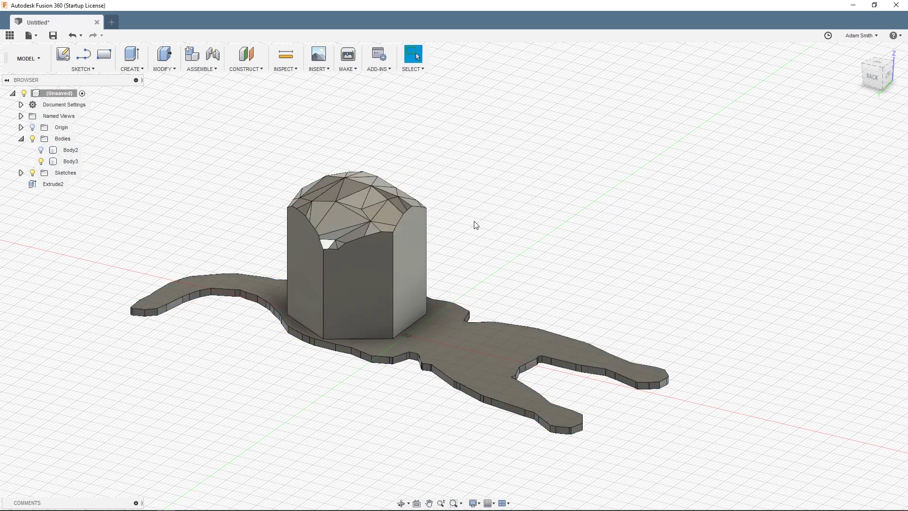
Step: Show cat Body2 and move it up 42 mm along Z onto the peg
left_click(41, 161)
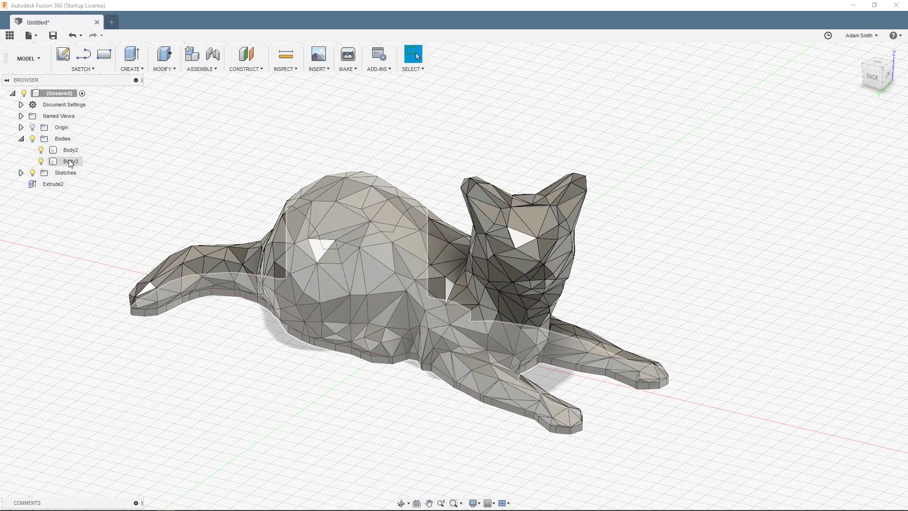
right_click(93, 151)
left_click(104, 158)
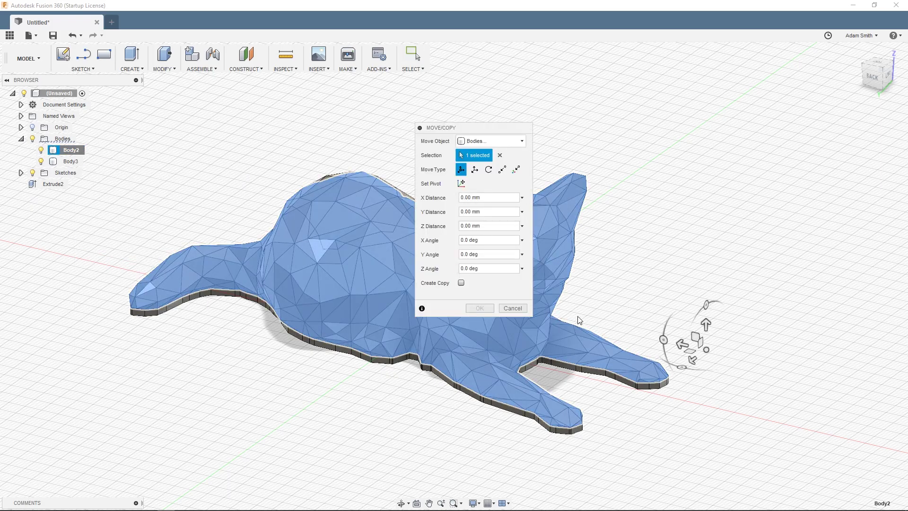
left_click_drag(706, 324, 706, 180)
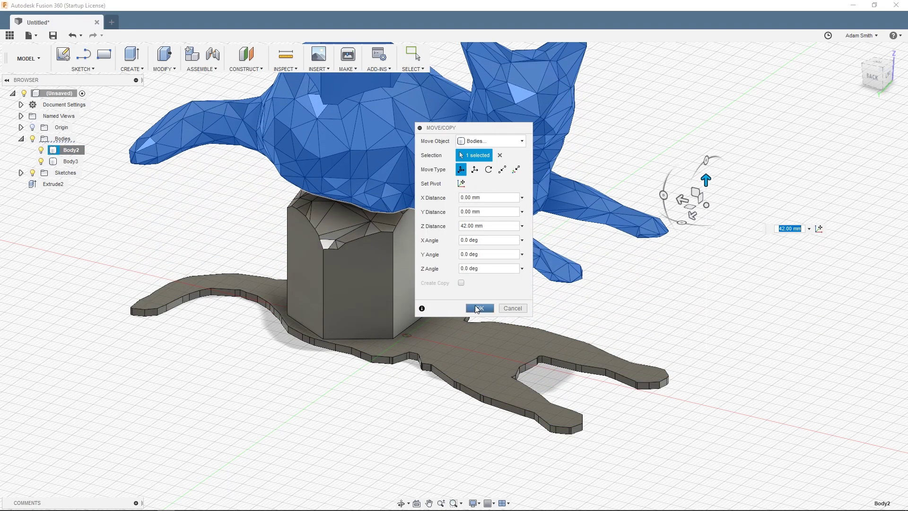
left_click(479, 308)
Step: Fit the whole model in view with F6, then zoom and pan to frame it
mouse_move(686, 310)
middle_mouse_down("shift")
mouse_move(699, 332)
mouse_move(701, 386)
mouse_move(696, 329)
mouse_move(682, 316)
middle_mouse_up("shift")
key("Escape")
key("F6")
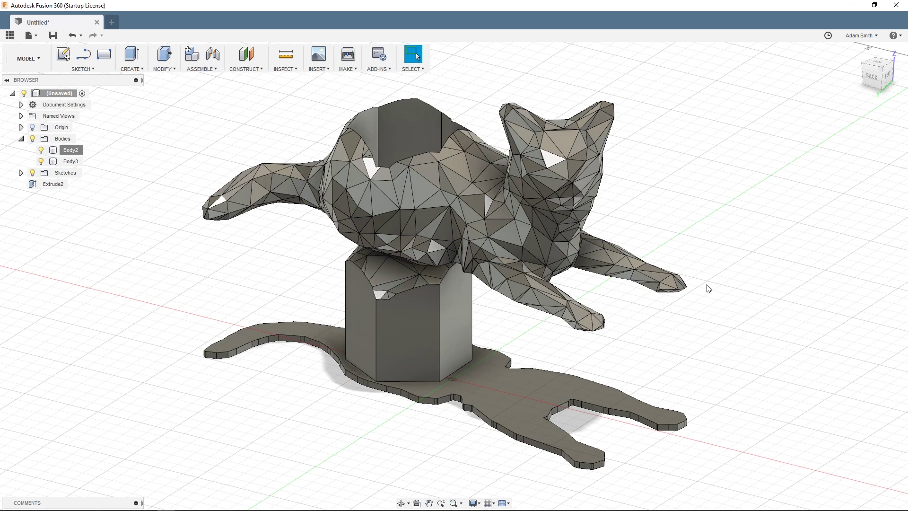
scroll(636, 310, "up", 1)
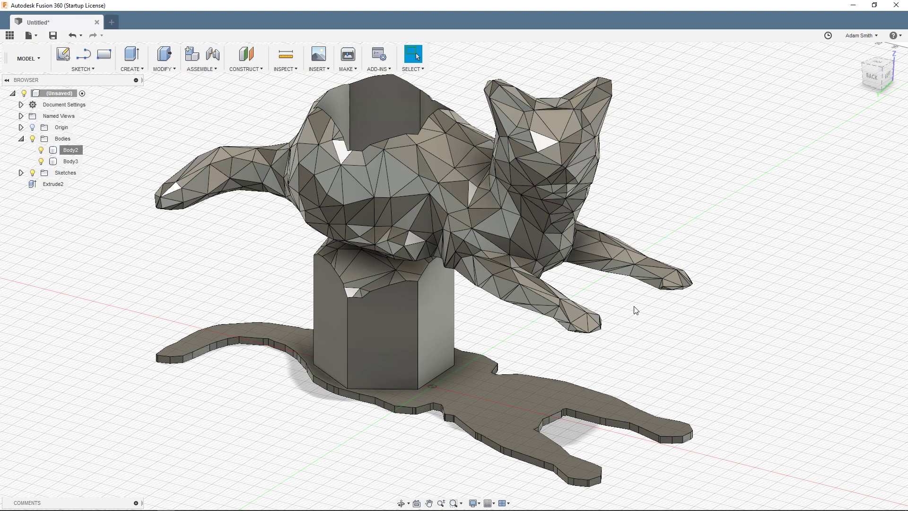
scroll(634, 314, "up", 2)
middle_click_drag(632, 337, 670, 369)
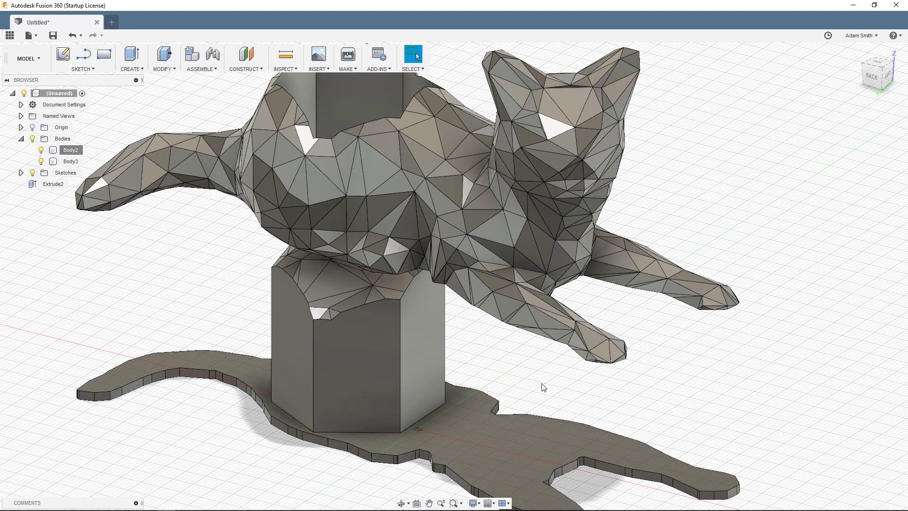
Step: Press Pull the peg's front face by -0.1 mm and a second side face by -0.2 mm
key("q")
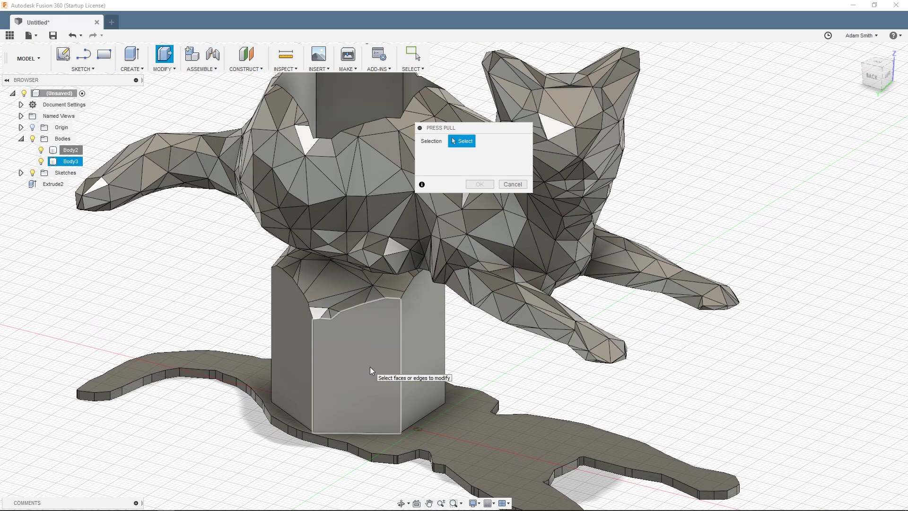
middle_click_drag(370, 367, 455, 357)
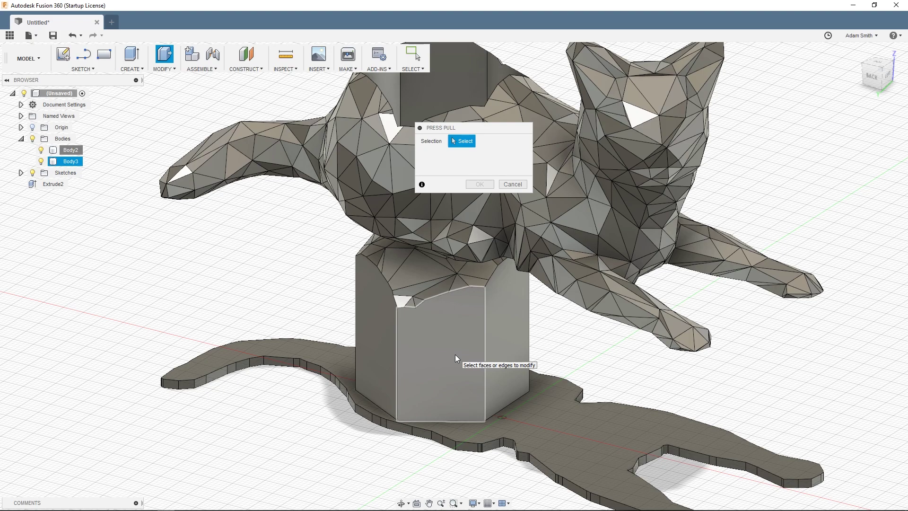
left_click(454, 350)
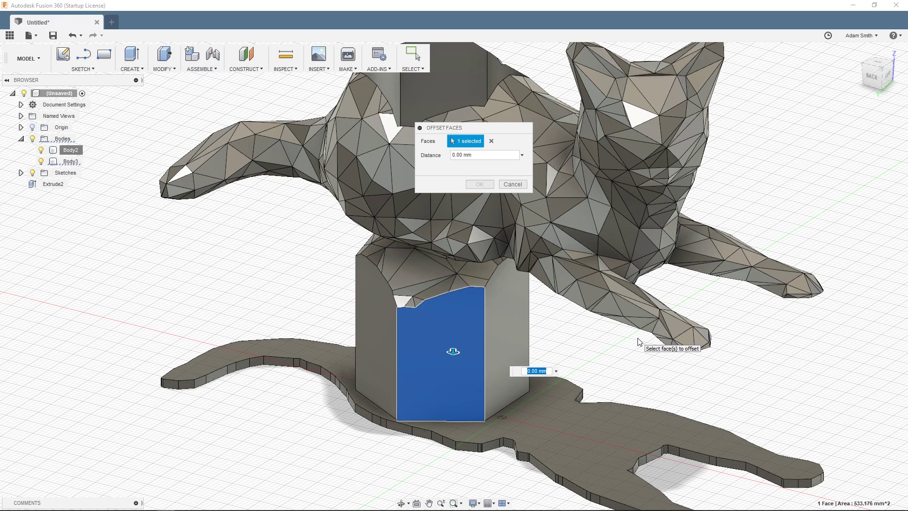
type("-0.1")
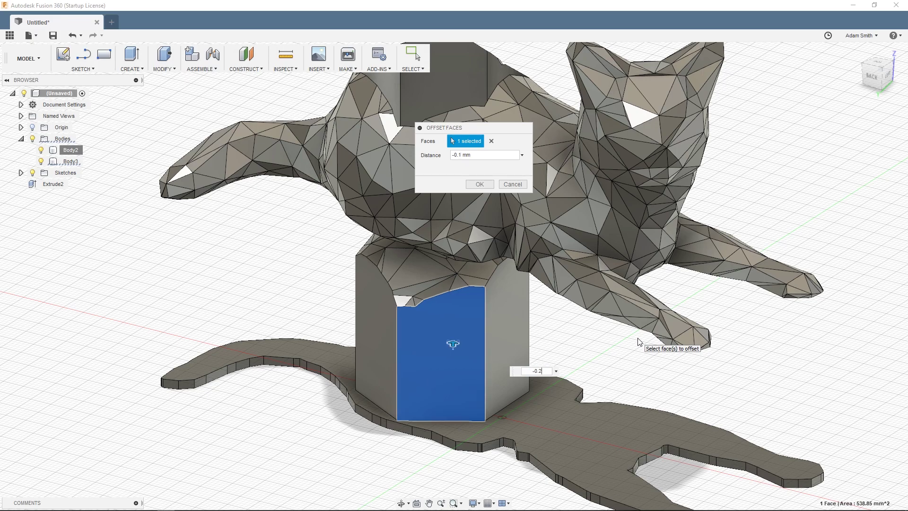
key("Return")
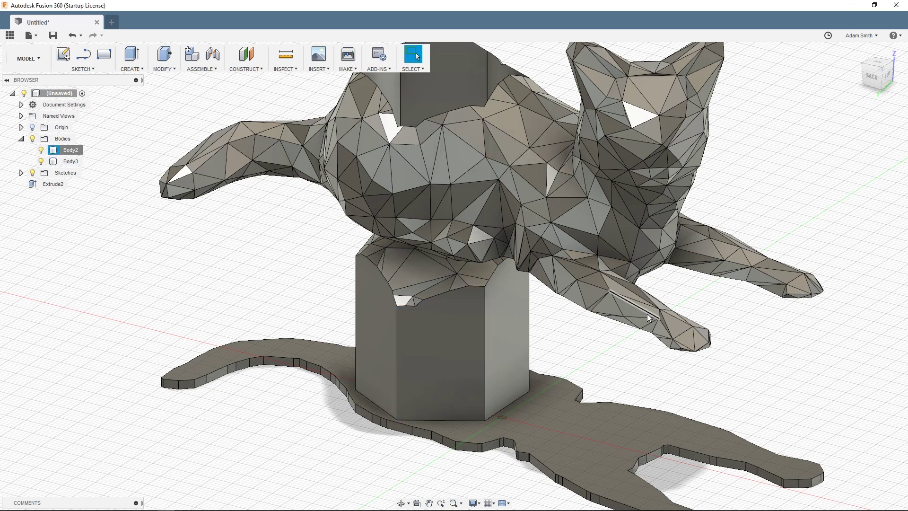
middle_click_drag(280, 304, 387, 314, "shift")
left_click(422, 309)
type("q")
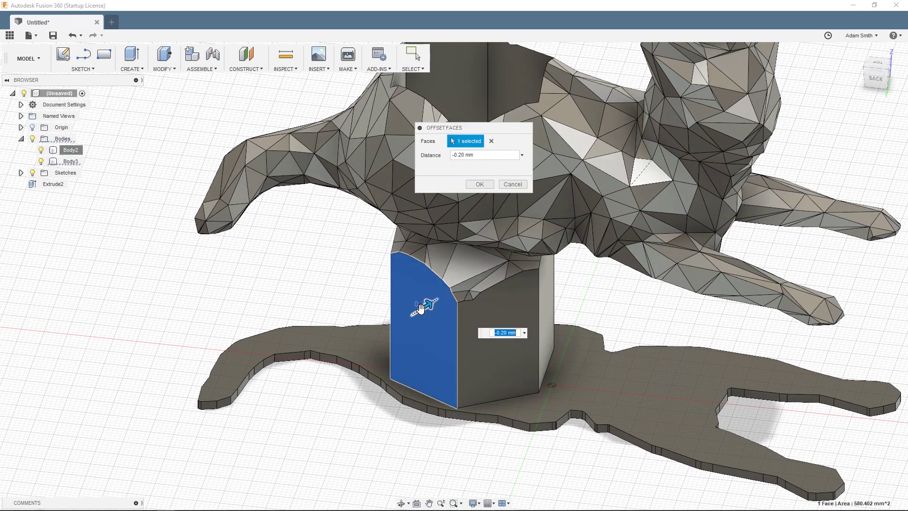
type("-0.2")
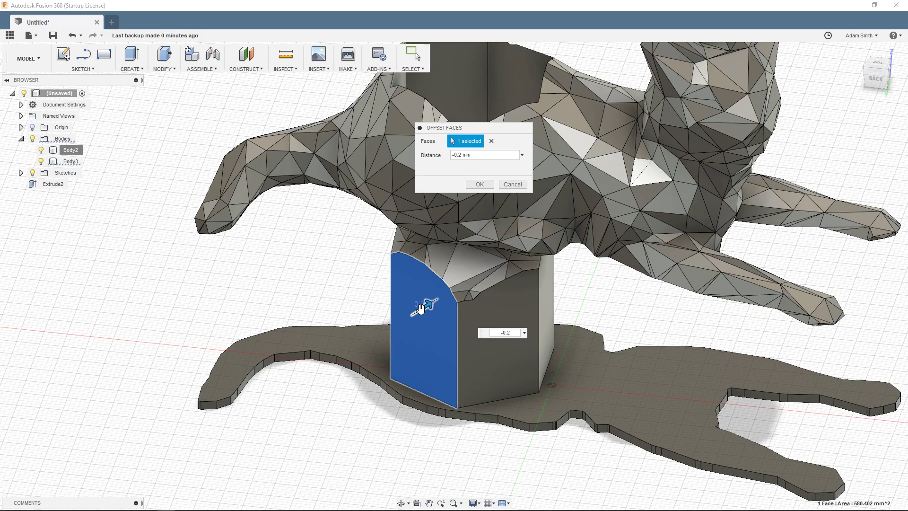
key("Return")
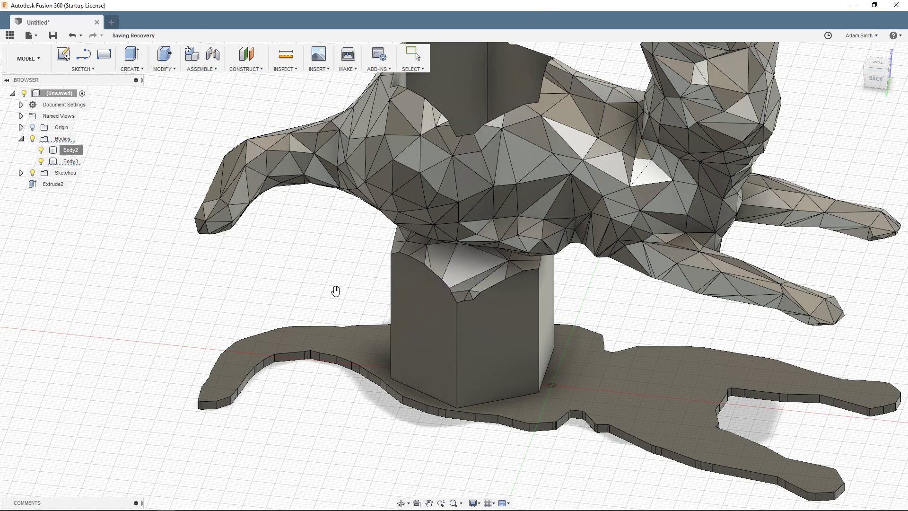
Step: Offset the next two peg side faces inward by -0.2 mm with Press Pull
middle_click_drag(336, 290, 340, 385, "shift")
key("q")
left_click(339, 384)
type("-0.2")
key("Return")
middle_click_drag(217, 310, 553, 389, "shift")
key("q")
left_click(521, 376)
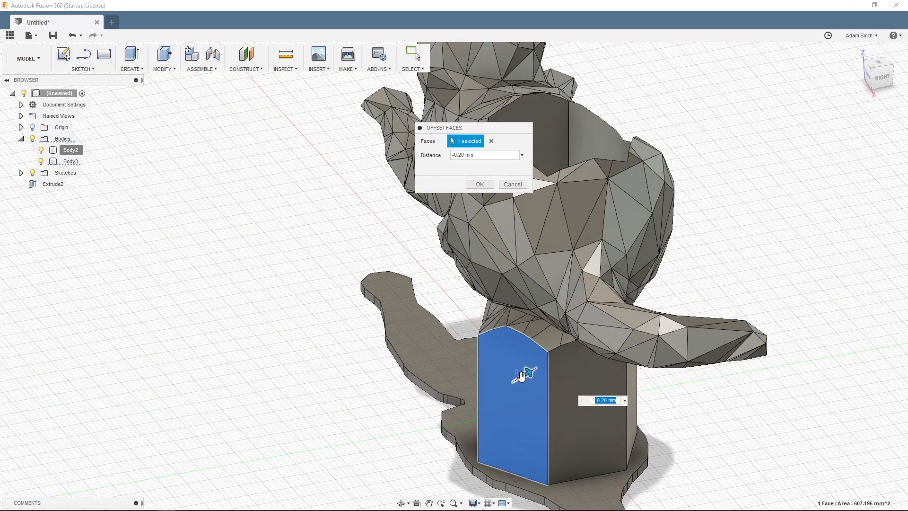
key("Return")
Step: Offset the peg's left face inward as the last tolerance face
middle_click_drag(435, 329, 539, 388, "shift")
left_click(425, 356)
key("q")
key("Return")
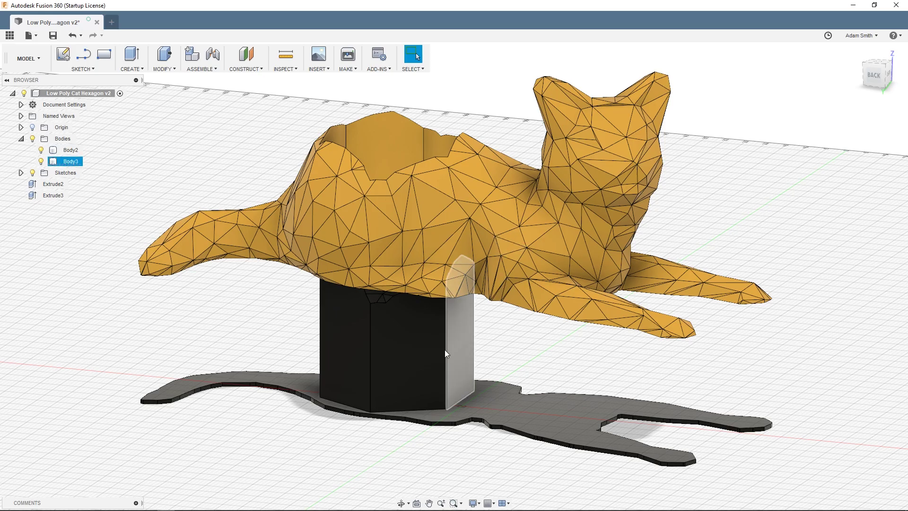
Step: Orbit to a front view of the cat seated on the peg and base
middle_click_drag(736, 201, 663, 224, "shift")
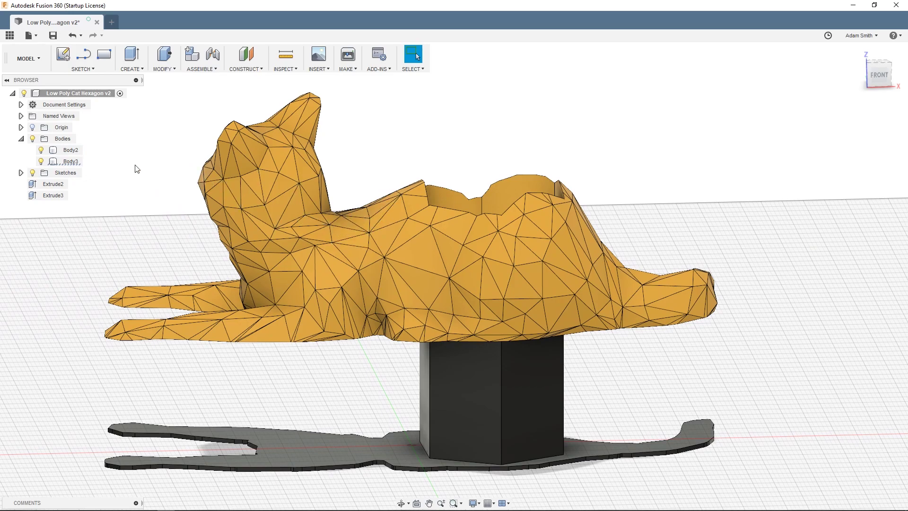
Step: Save Body2 as a High-refinement STL named Kitty Cat Top in Desktop > Kitty Cat
right_click(70, 152)
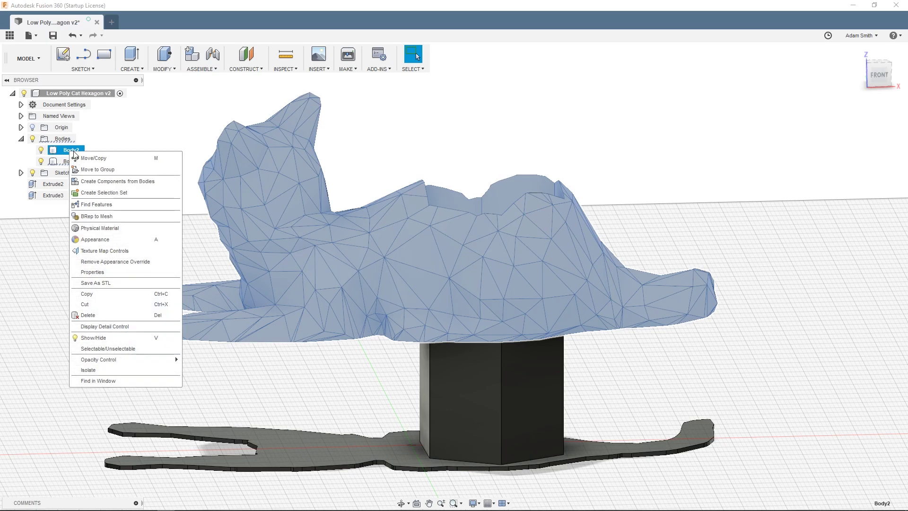
left_click(99, 281)
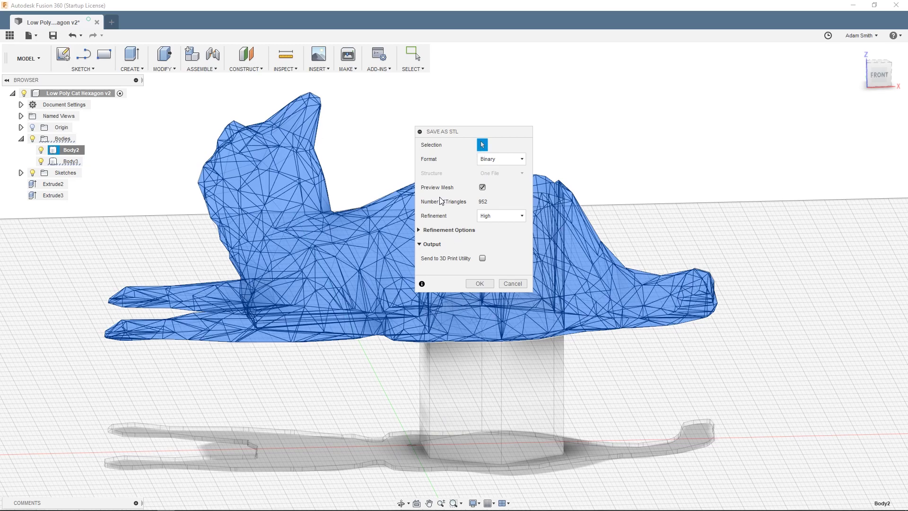
left_click(488, 216)
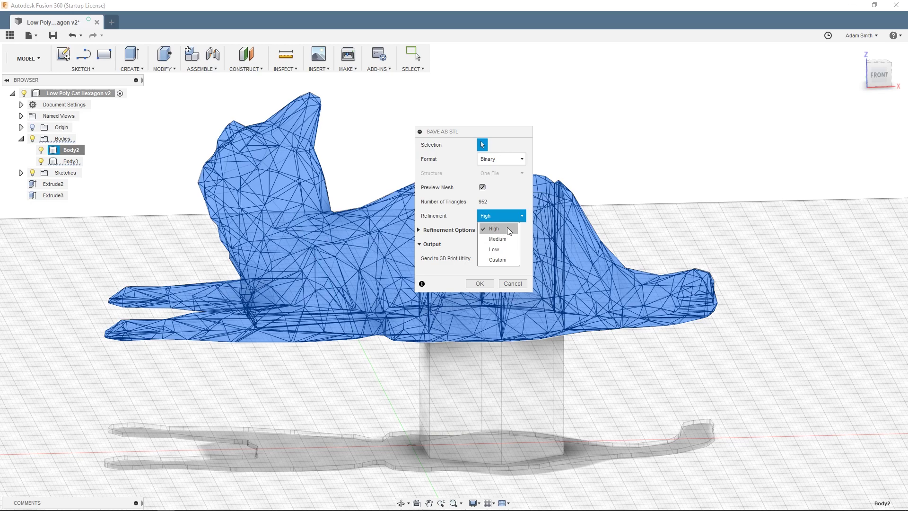
left_click(508, 230)
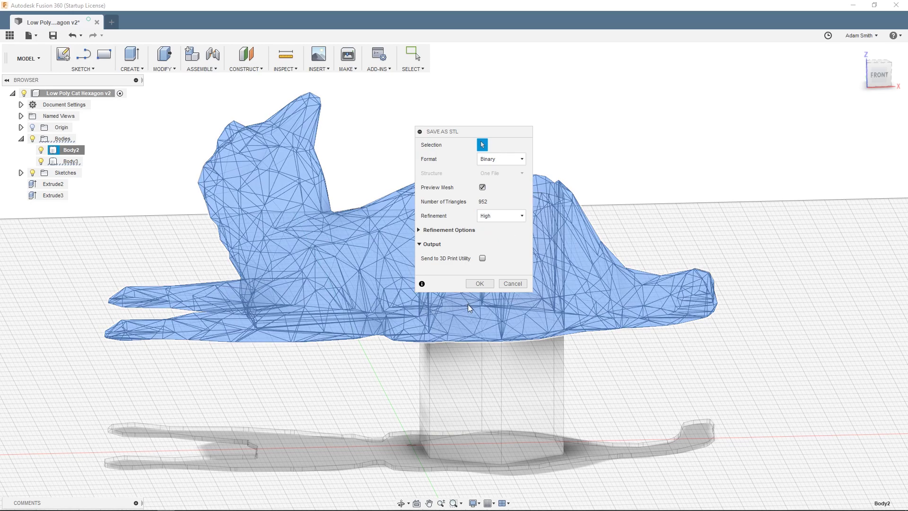
left_click(479, 283)
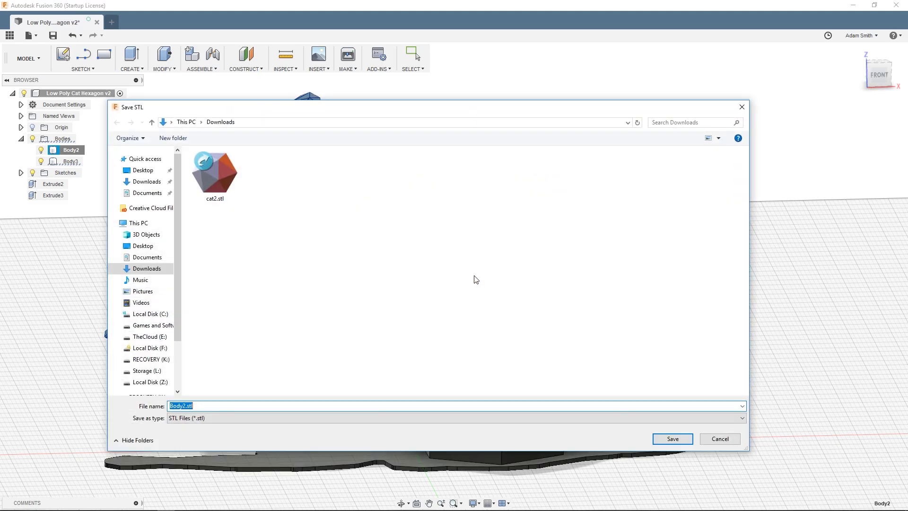
left_click(161, 249)
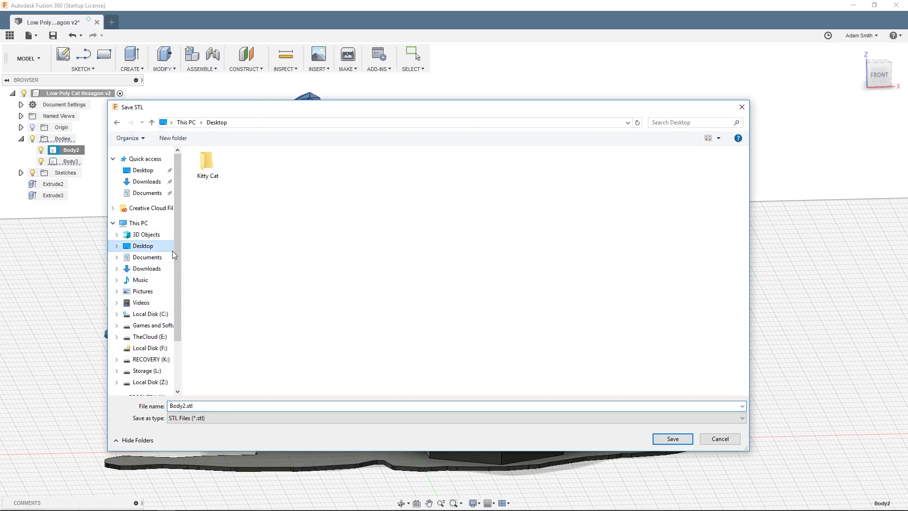
double_click(205, 165)
double_click(188, 405)
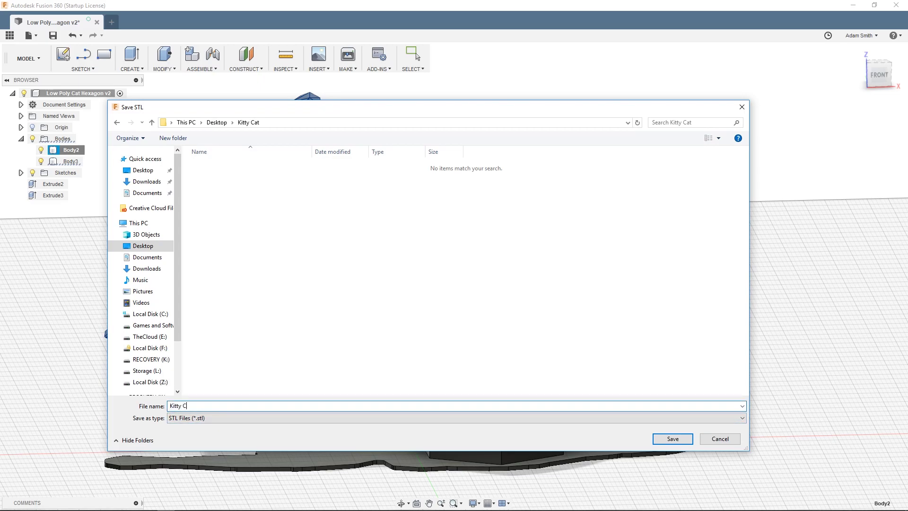
key("Return")
left_click(231, 348)
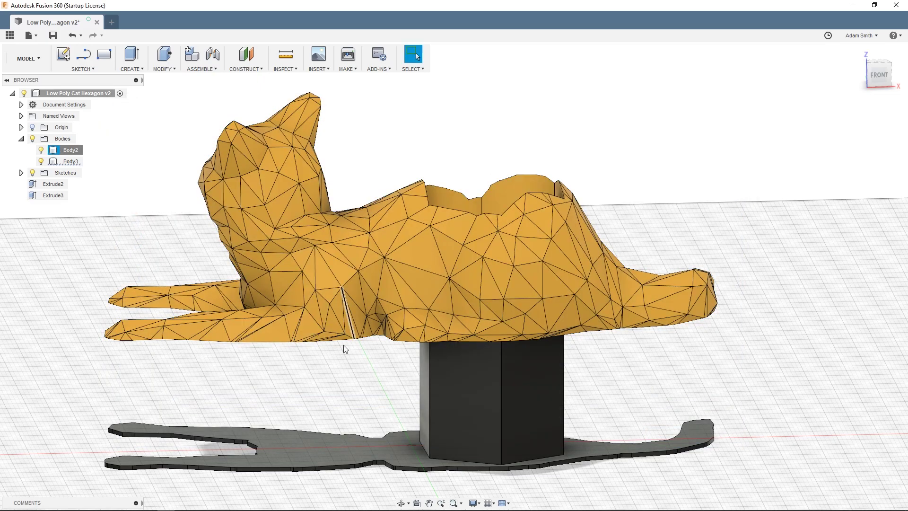
Step: Start a Save As STL export of Body3, the base plate with peg
right_click(73, 164)
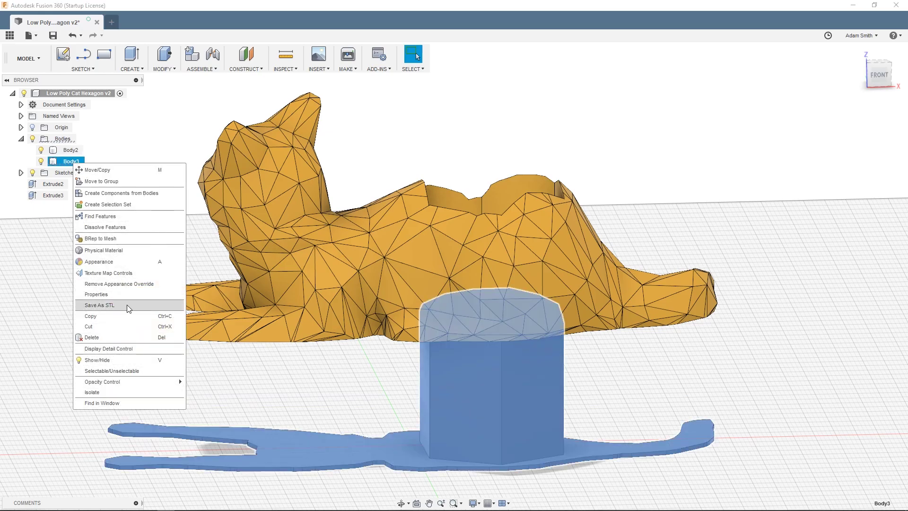
left_click(128, 306)
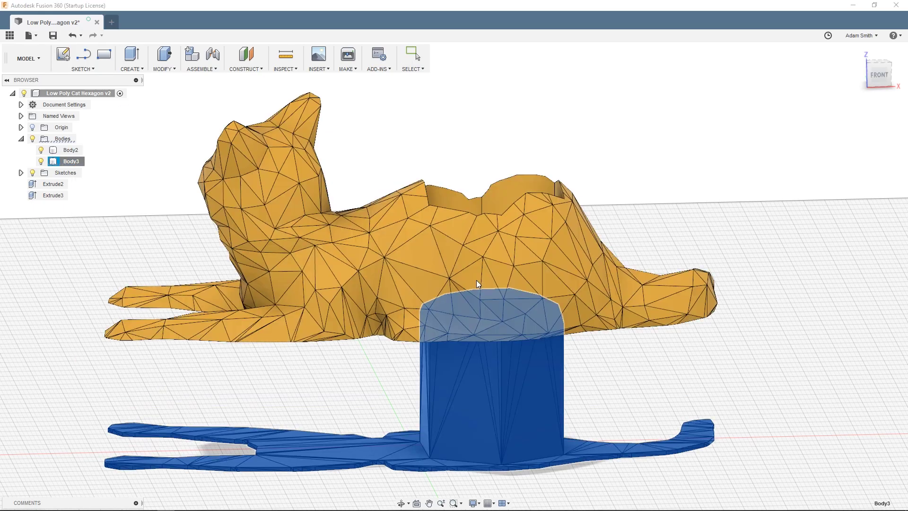